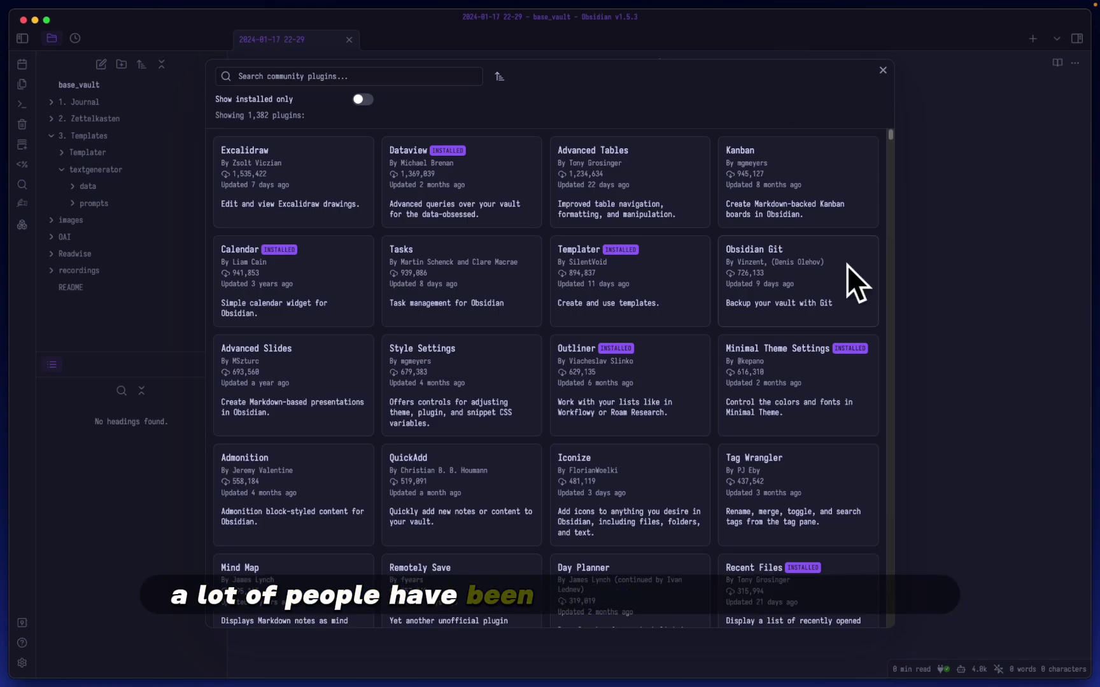
Open the Obsidian Git plugin page and read its auto-backup, pull-on-startup and History View features.
{"action": "left_click", "coordinate": [843, 270]}
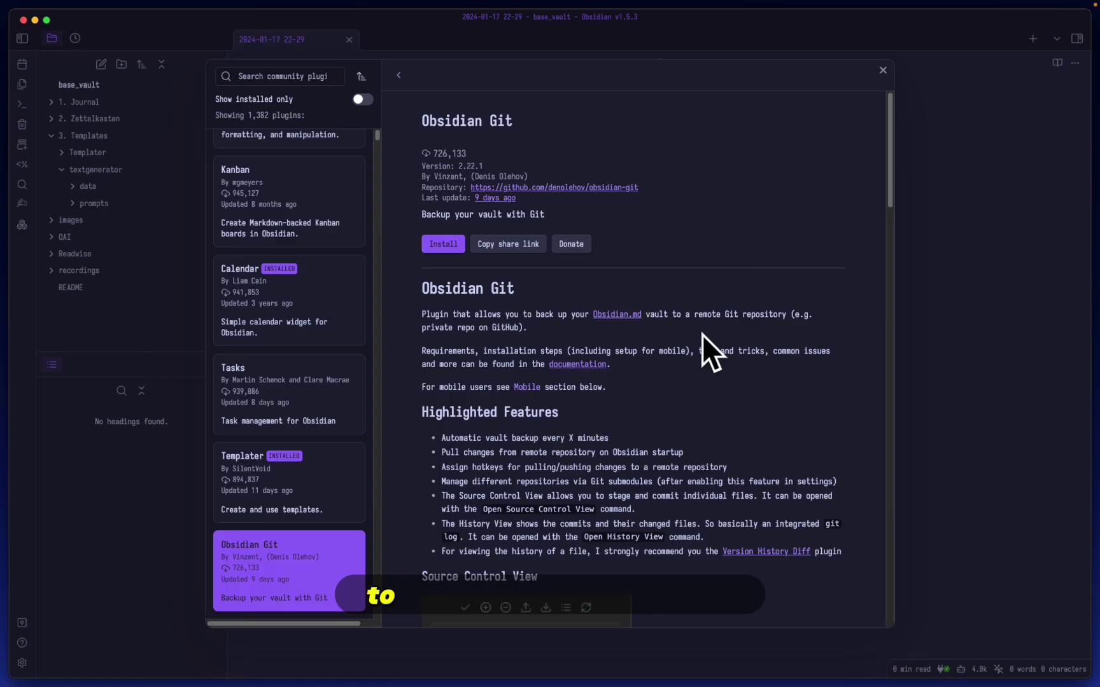
{"action": "scroll", "coordinate": [779, 325], "scroll_direction": "down", "scroll_amount": 5}
{"action": "triple_click", "coordinate": [641, 229]}
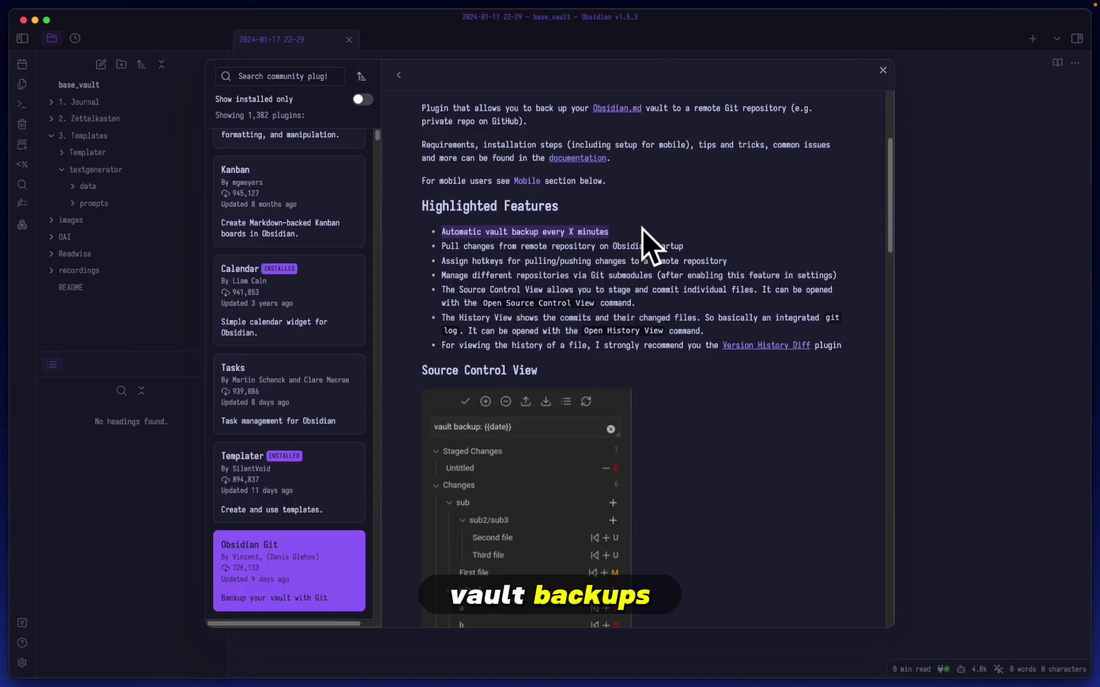
{"action": "triple_click", "coordinate": [694, 245]}
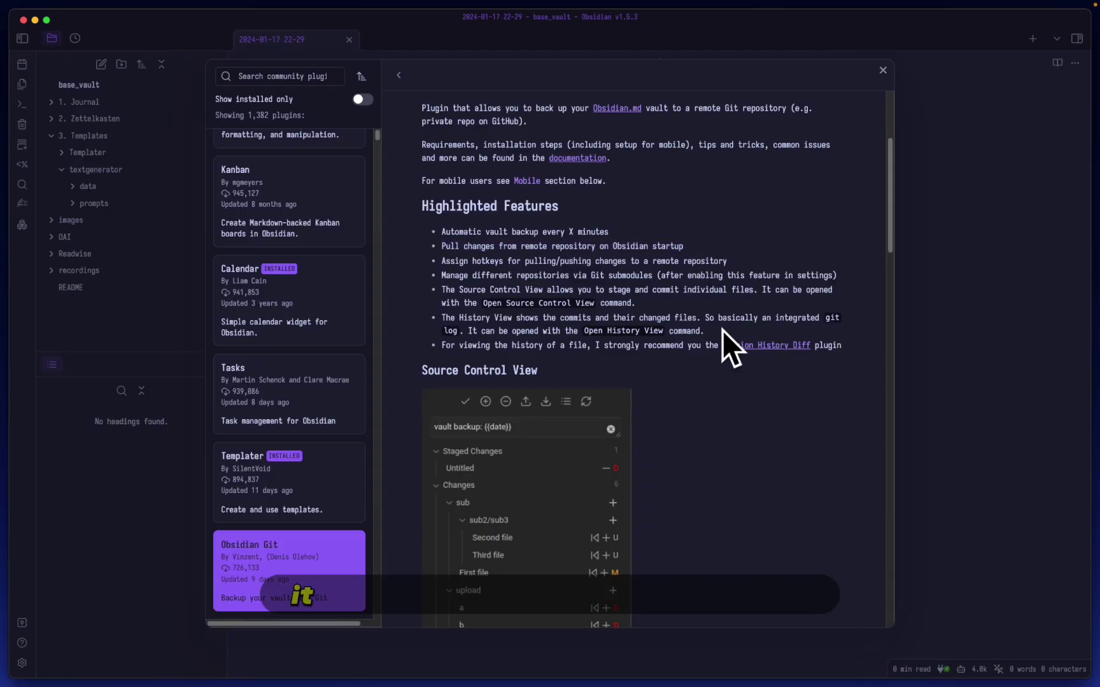
{"action": "left_click_drag", "start_coordinate": [722, 329], "coordinate": [441, 314]}
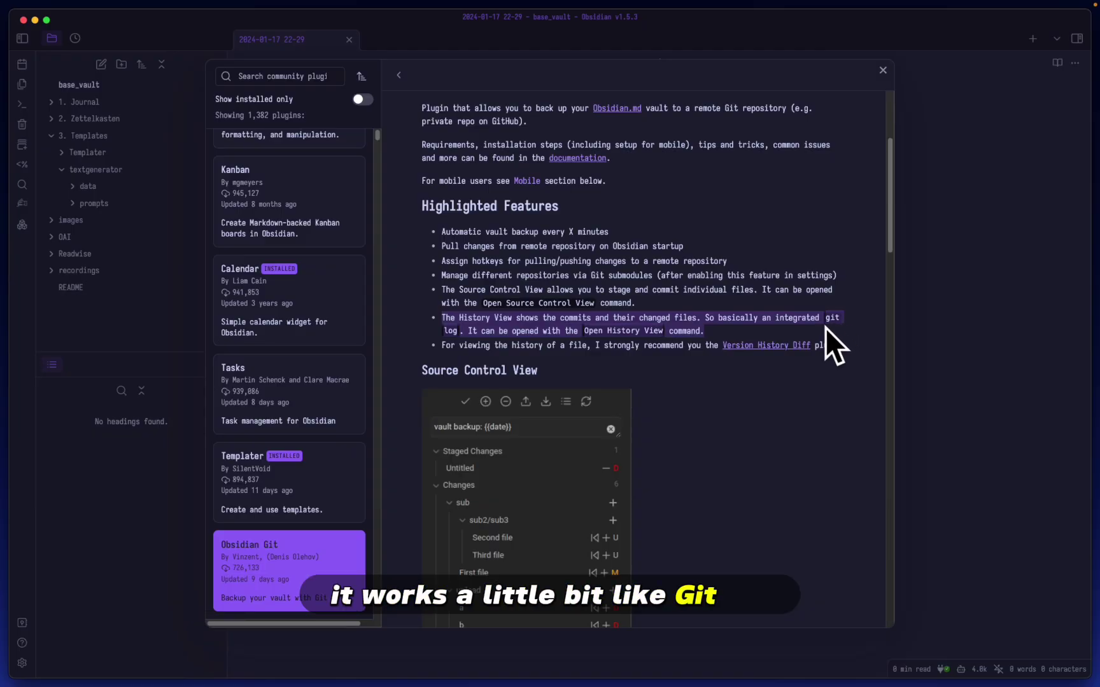
{"action": "scroll", "coordinate": [738, 337], "scroll_direction": "down", "scroll_amount": 5}
{"action": "scroll", "coordinate": [702, 349], "scroll_direction": "down", "scroll_amount": 3}
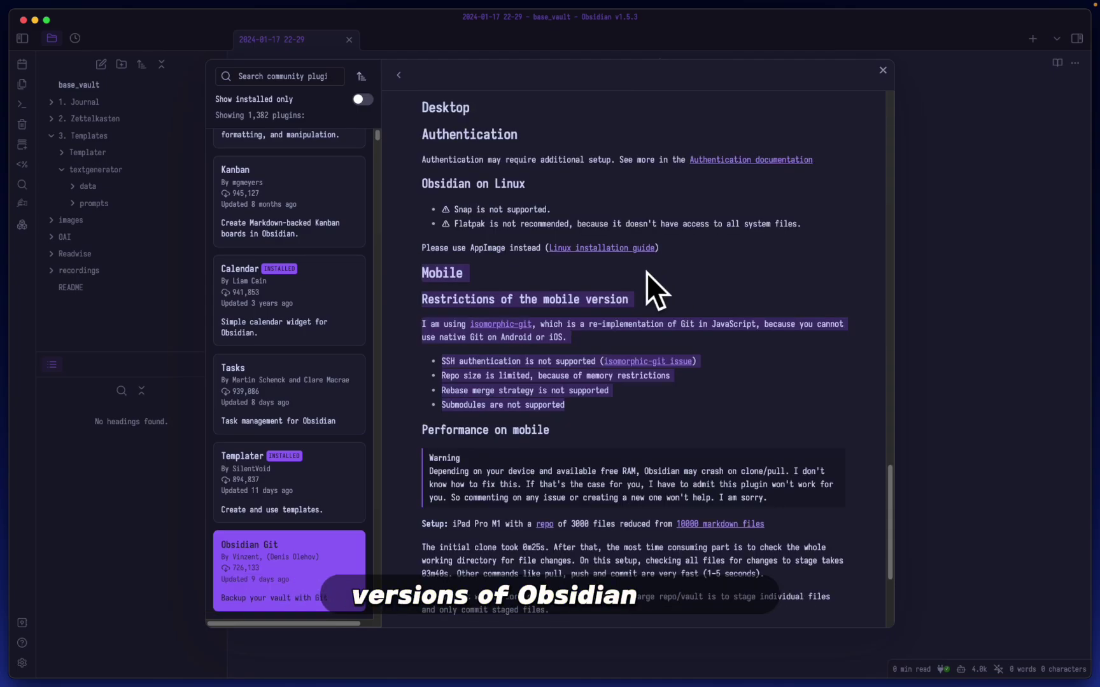
{"action": "scroll", "coordinate": [748, 275], "scroll_direction": "up", "scroll_amount": 2}
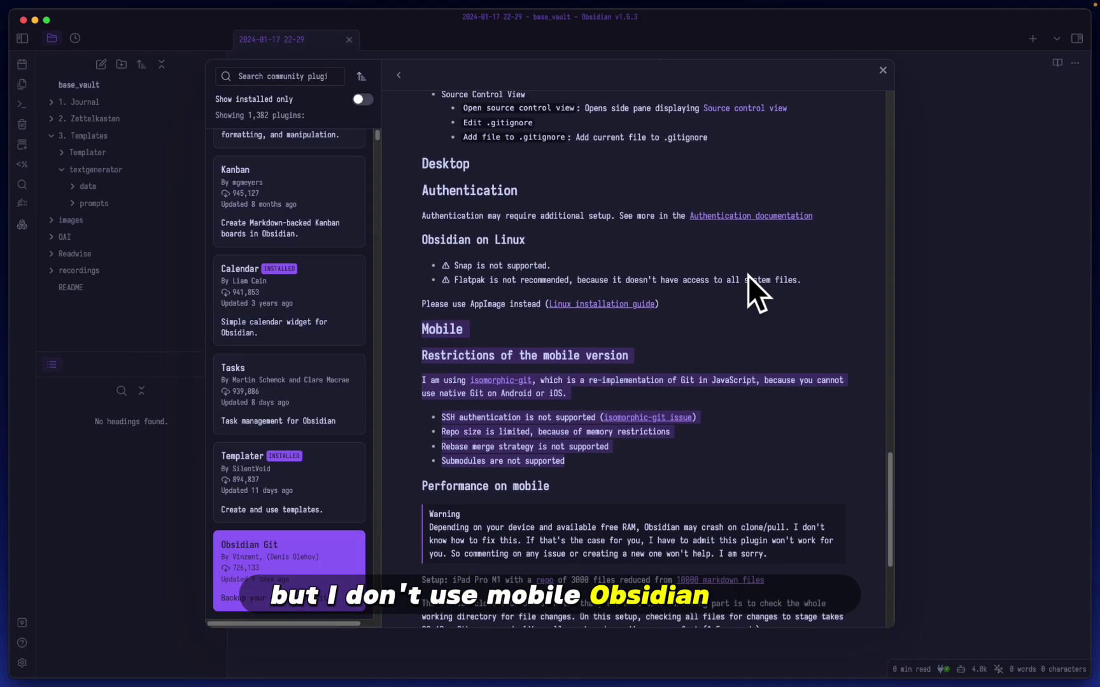
{"action": "scroll", "coordinate": [747, 275], "scroll_direction": "up", "scroll_amount": 10}
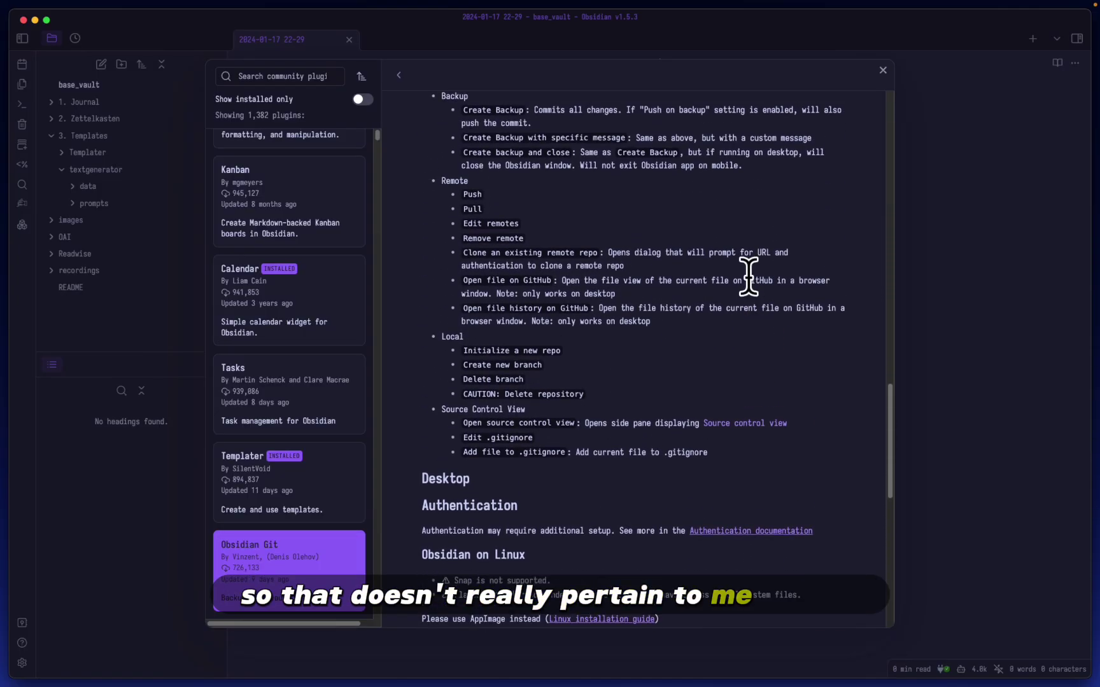
Install and enable Obsidian Git, then set its vault backup interval to 60 minutes.
{"action": "scroll", "coordinate": [747, 276], "scroll_direction": "up", "scroll_amount": 5}
{"action": "left_click", "coordinate": [441, 246]}
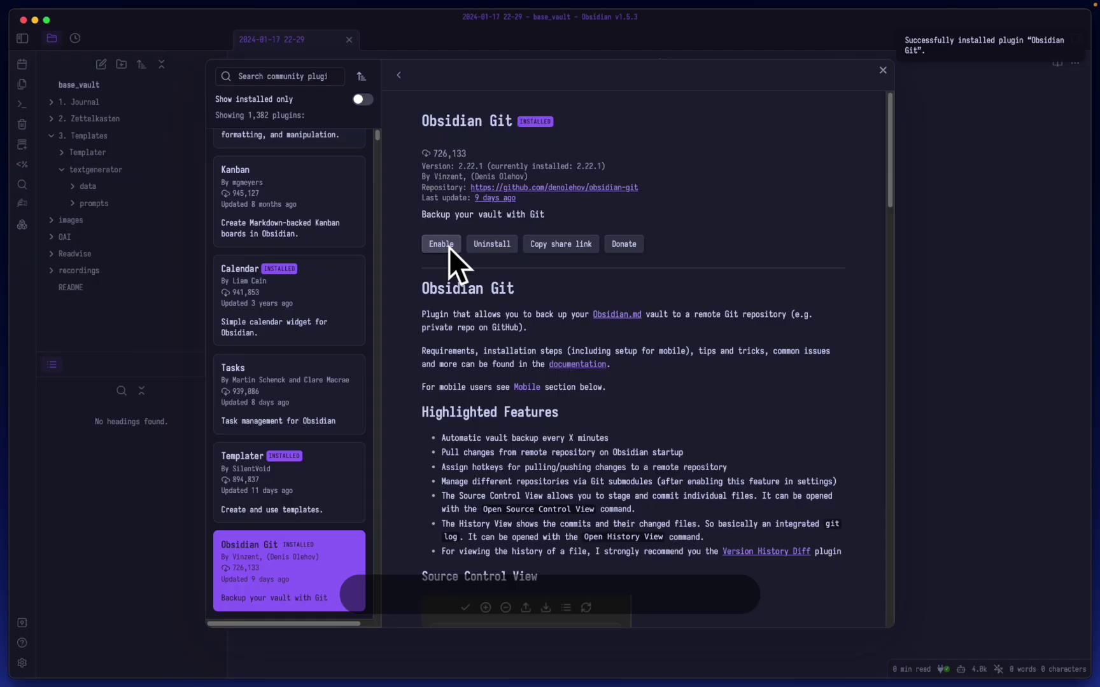
{"action": "left_click", "coordinate": [449, 248]}
{"action": "left_click", "coordinate": [446, 248]}
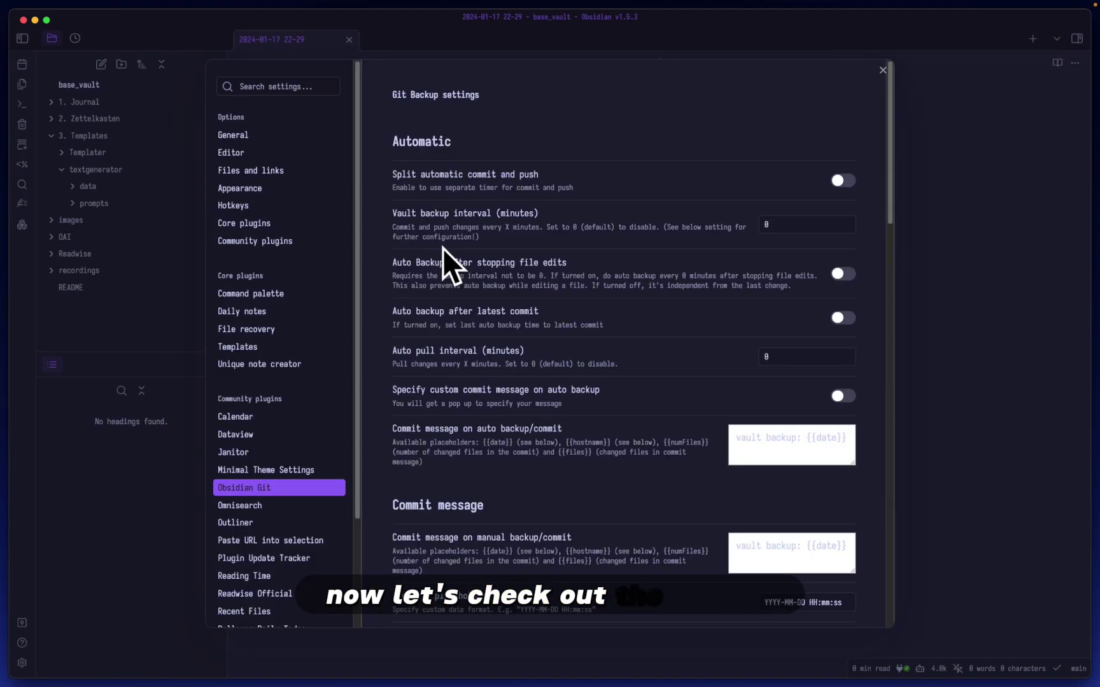
{"action": "left_click", "coordinate": [805, 224]}
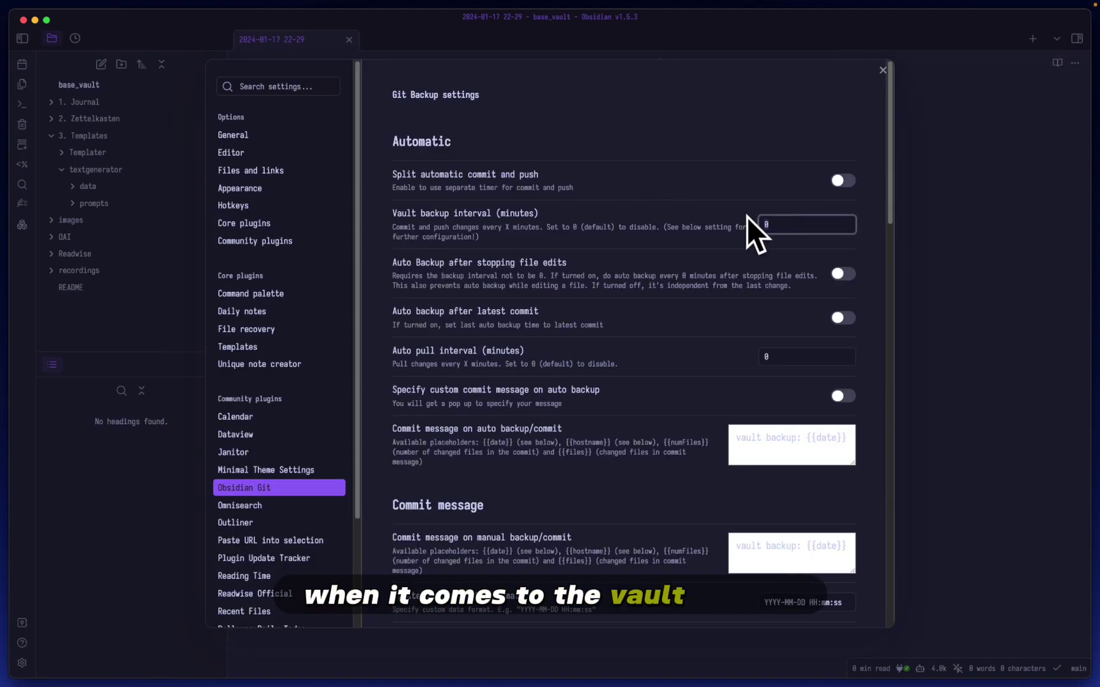
{"action": "double_click", "coordinate": [781, 223]}
{"action": "type", "text": "60"}
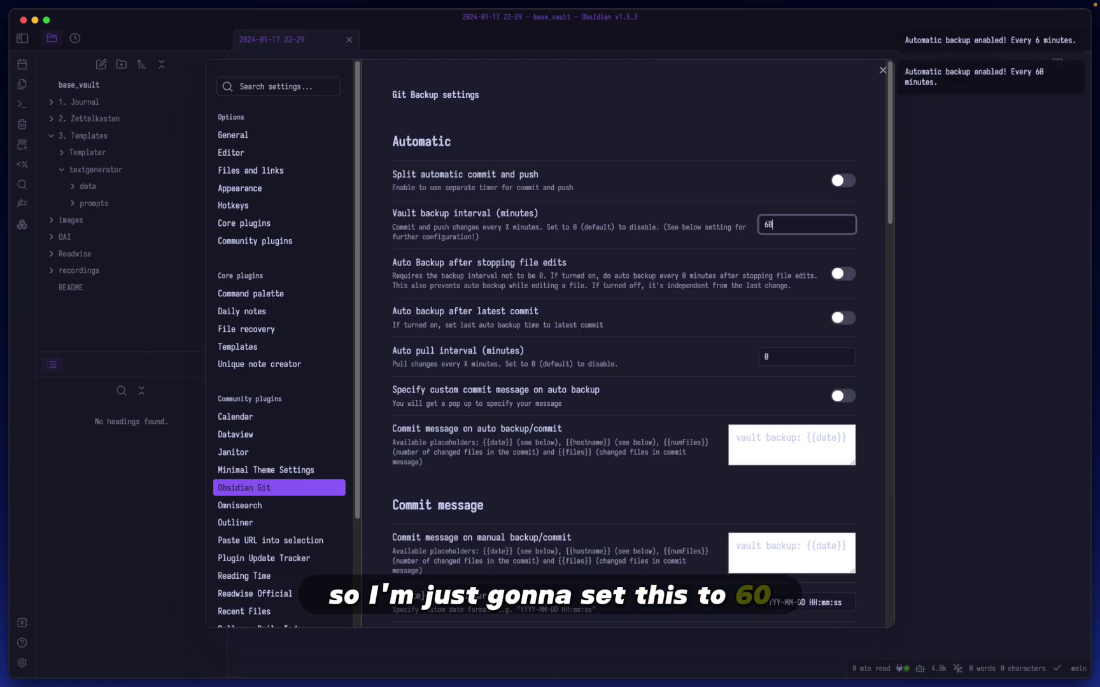
Paste the commit author name and author e-mail into the Obsidian Git settings.
{"action": "scroll", "coordinate": [644, 346], "scroll_direction": "down", "scroll_amount": 8}
{"action": "scroll", "coordinate": [645, 346], "scroll_direction": "down", "scroll_amount": 6}
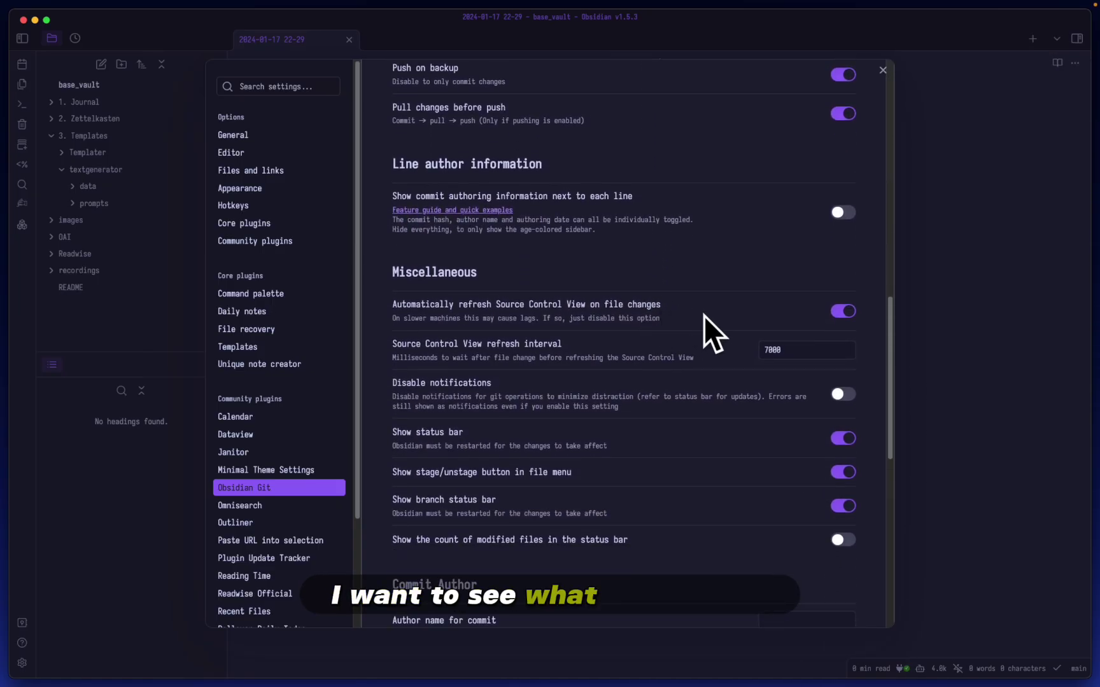
{"action": "scroll", "coordinate": [707, 315], "scroll_direction": "down", "scroll_amount": 3}
{"action": "scroll", "coordinate": [707, 316], "scroll_direction": "down", "scroll_amount": 10}
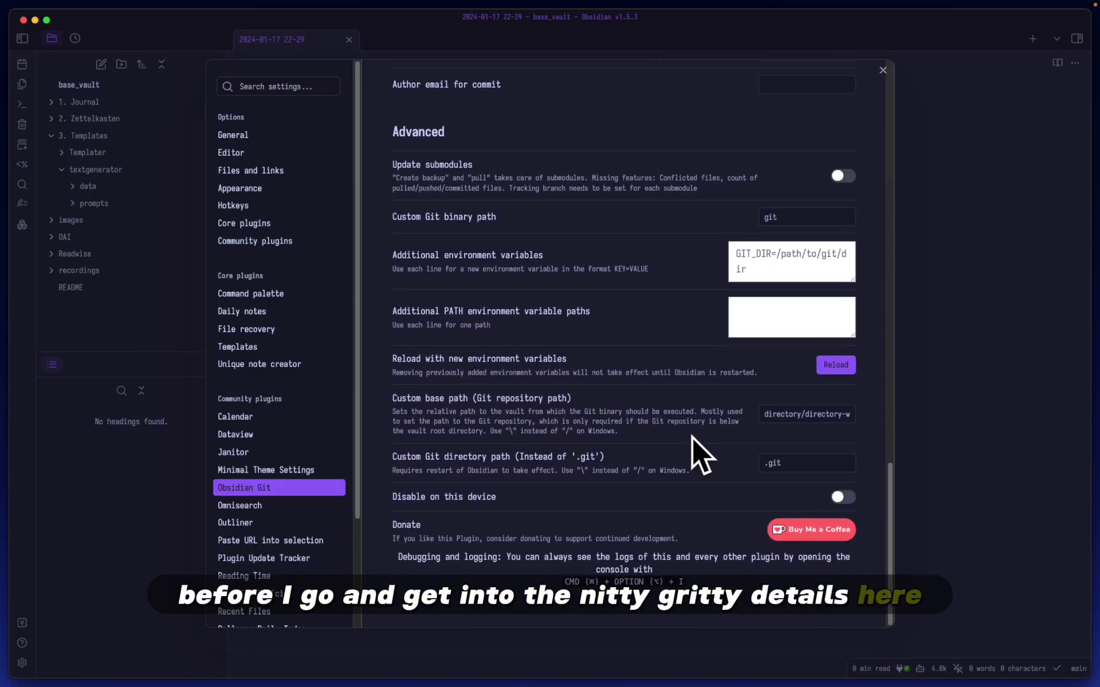
{"action": "scroll", "coordinate": [702, 450], "scroll_direction": "up", "scroll_amount": 7}
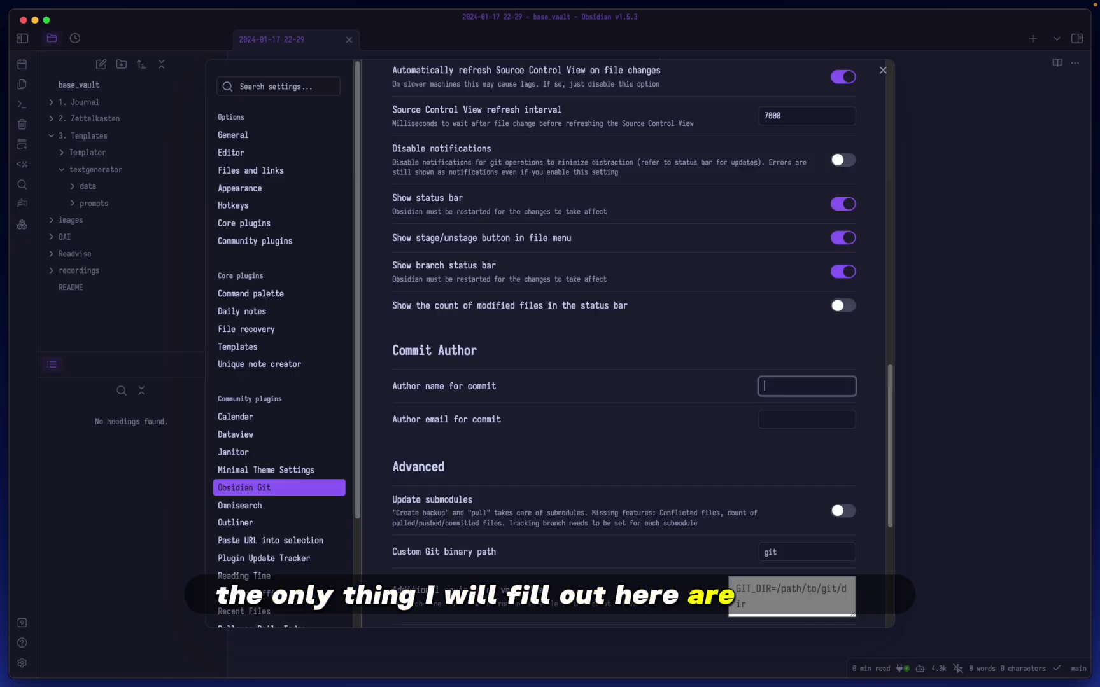
{"action": "type", "text": "SystemSculpt"}
{"action": "key", "text": "Tab"}
{"action": "key", "text": "super+v"}
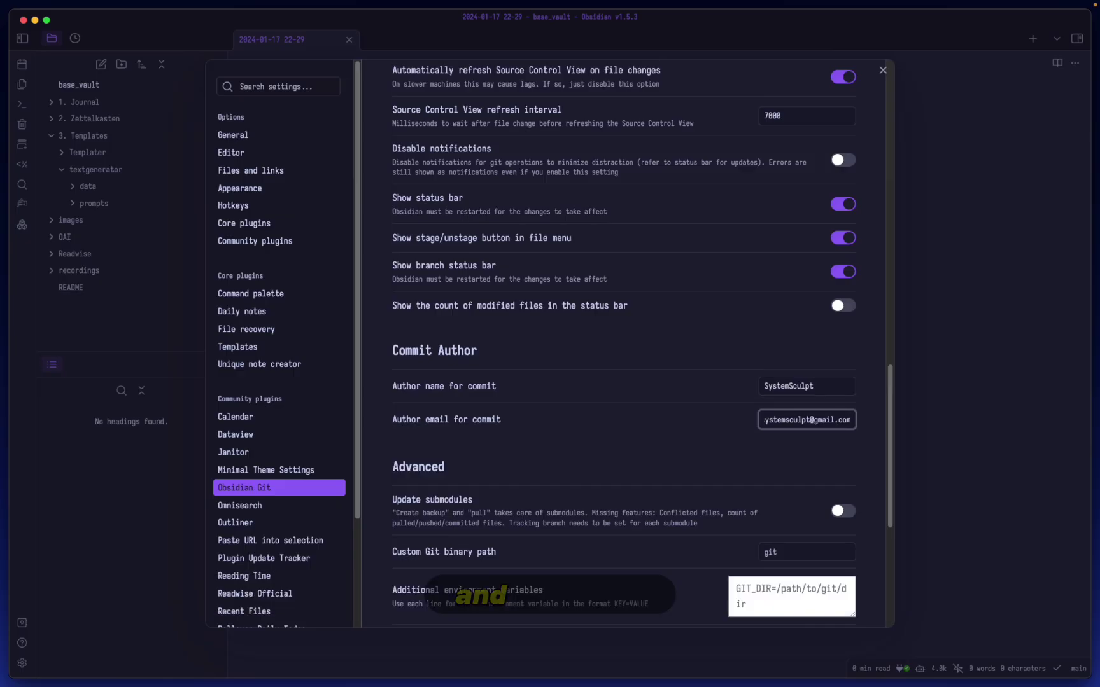
Close settings and search the command palette for 'git initi'.
{"action": "key", "text": "Escape"}
{"action": "key", "text": "super+p"}
{"action": "type", "text": "git initi"}
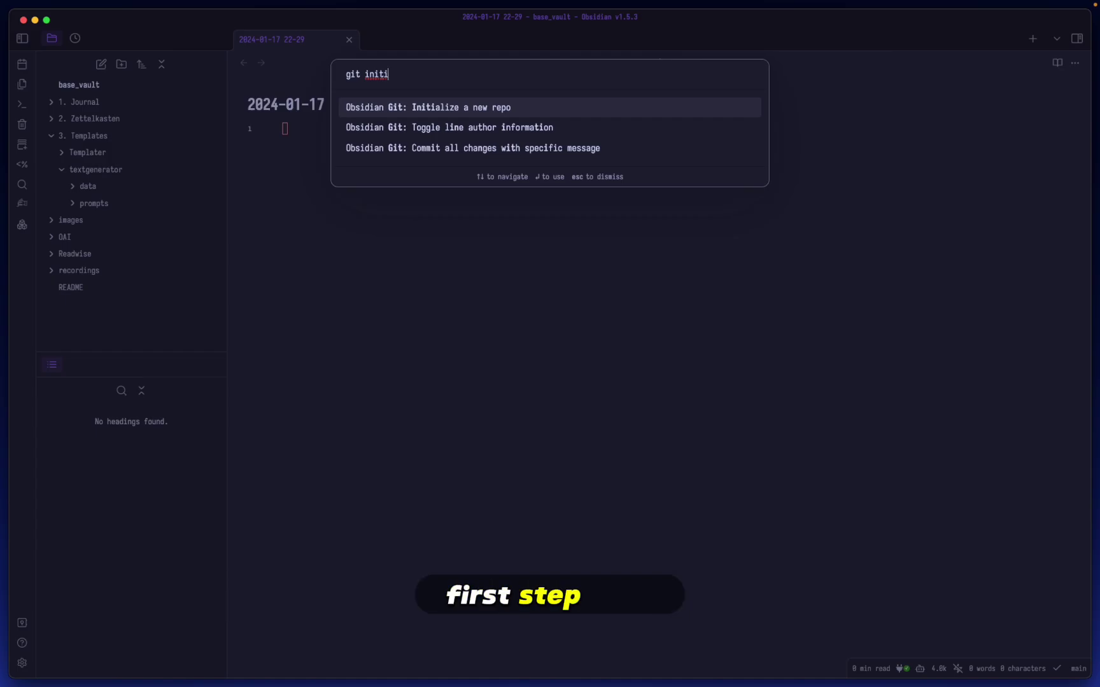
Run 'Initialize a new repo', then 'Commit all changes', committing all 1389 vault files.
{"action": "key", "text": "Return"}
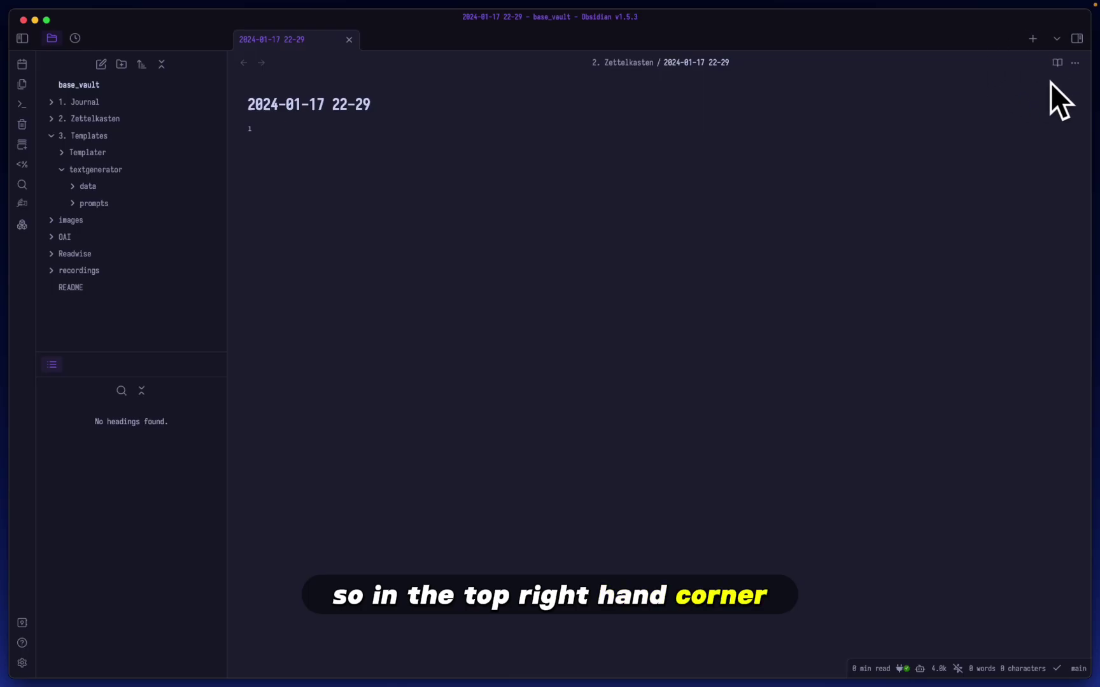
{"action": "key", "text": "super+p"}
{"action": "type", "text": "git commit"}
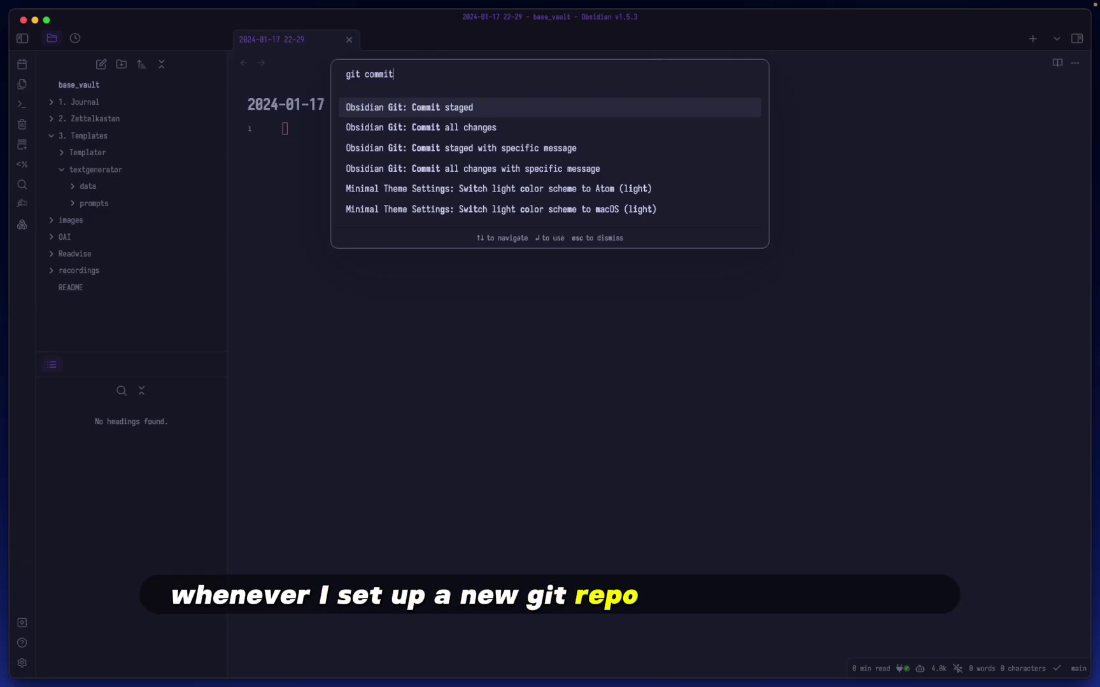
{"action": "key", "text": "BackSpace"}
{"action": "key", "text": "Down"}
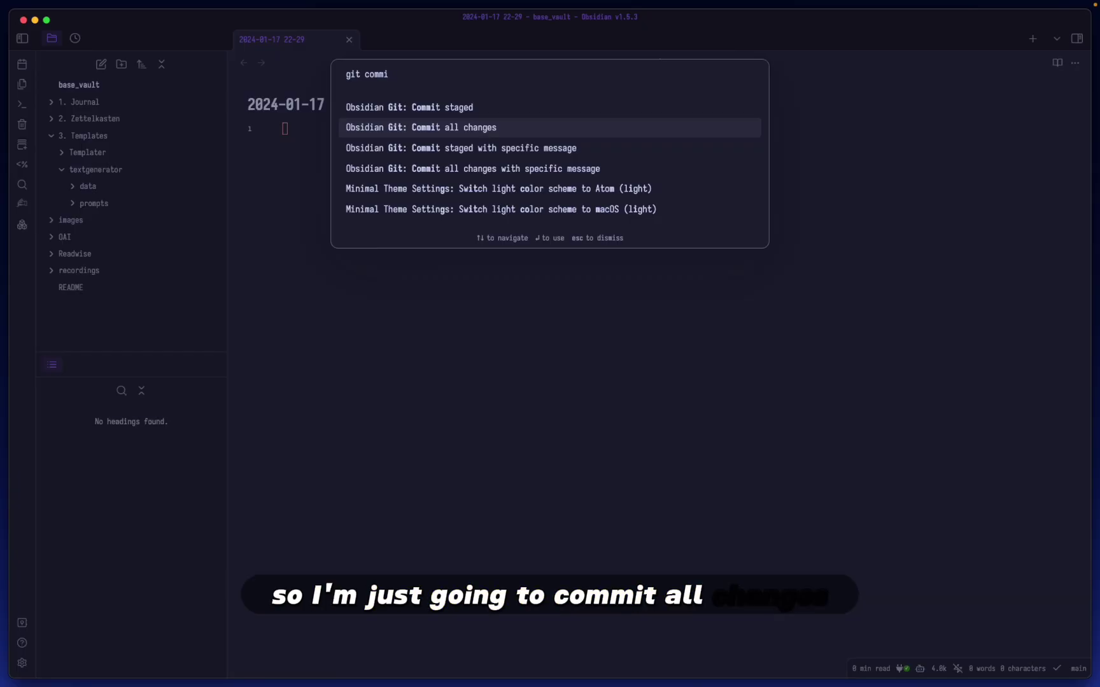
{"action": "key", "text": "Return"}
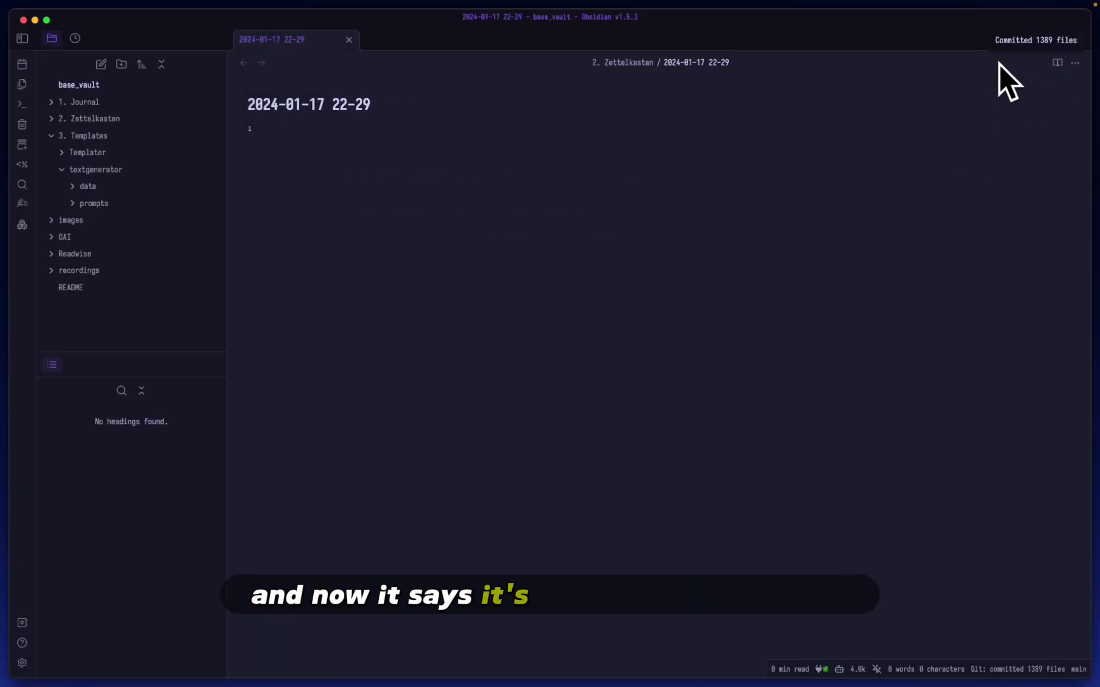
Create the private GitHub repository 'base_vault' and select its git remote add command.
{"action": "left_click", "coordinate": [1052, 47]}
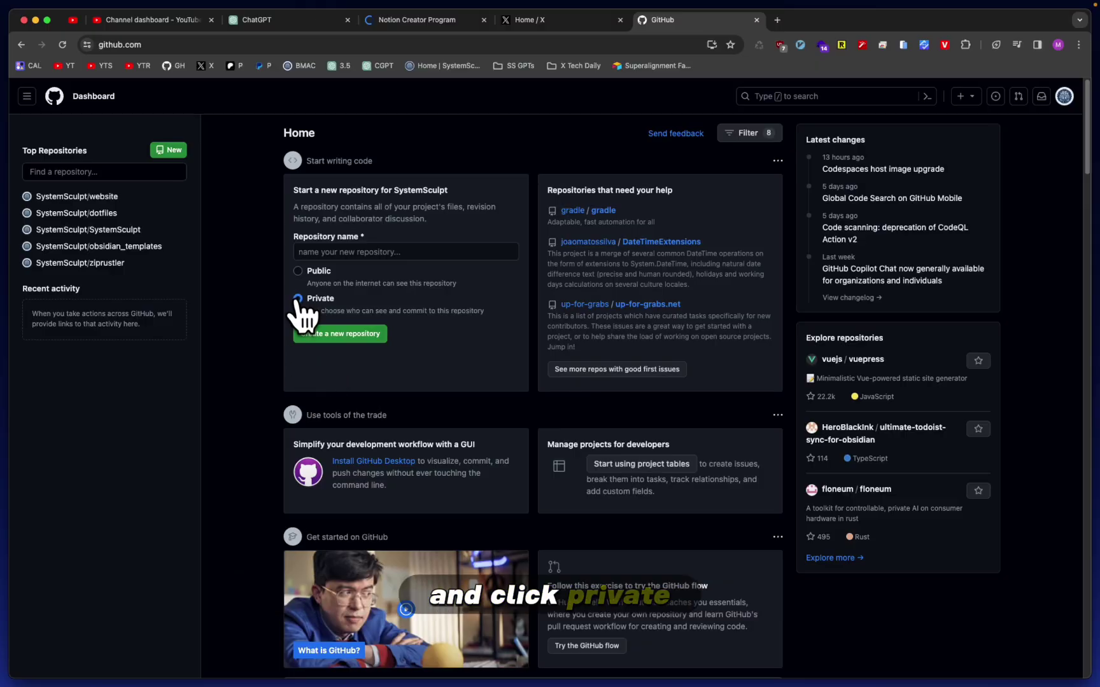
{"action": "left_click", "coordinate": [334, 331]}
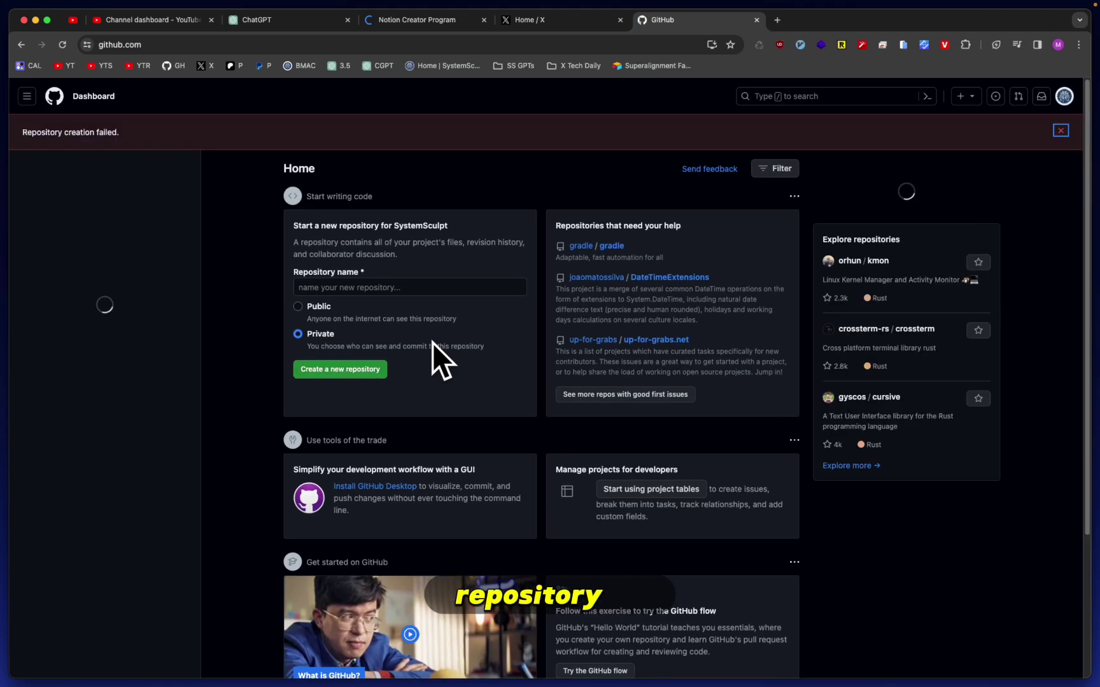
{"action": "left_click", "coordinate": [425, 288]}
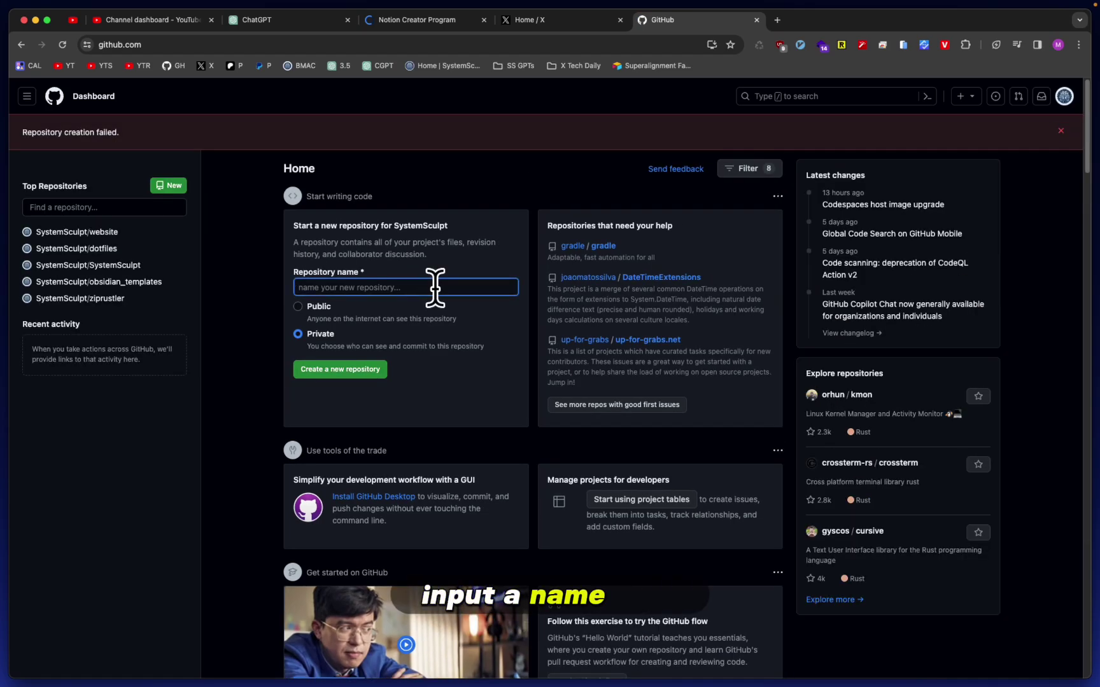
{"action": "type", "text": "base_va"}
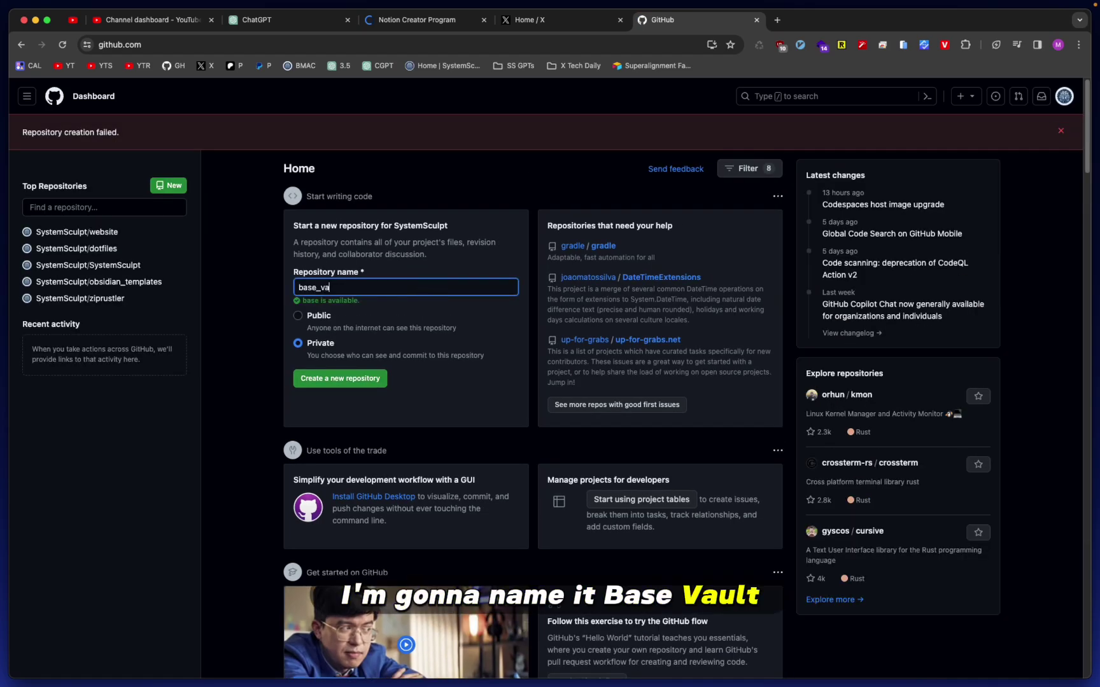
{"action": "type", "text": "ult"}
{"action": "left_click", "coordinate": [339, 370]}
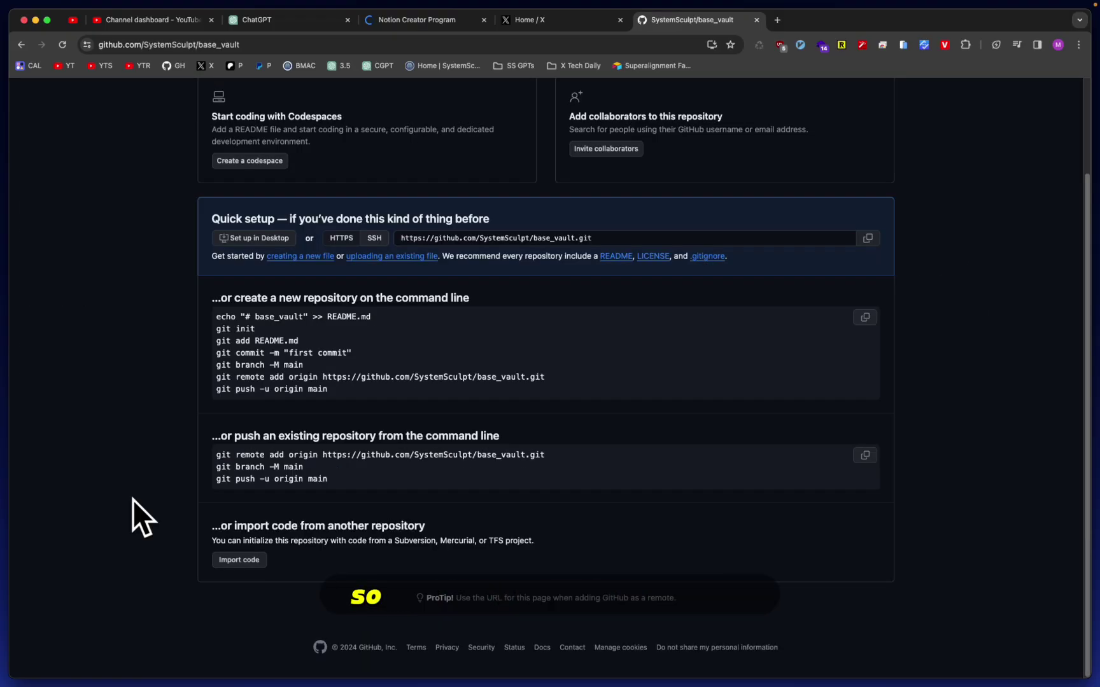
{"action": "left_click_drag", "start_coordinate": [323, 455], "coordinate": [559, 455]}
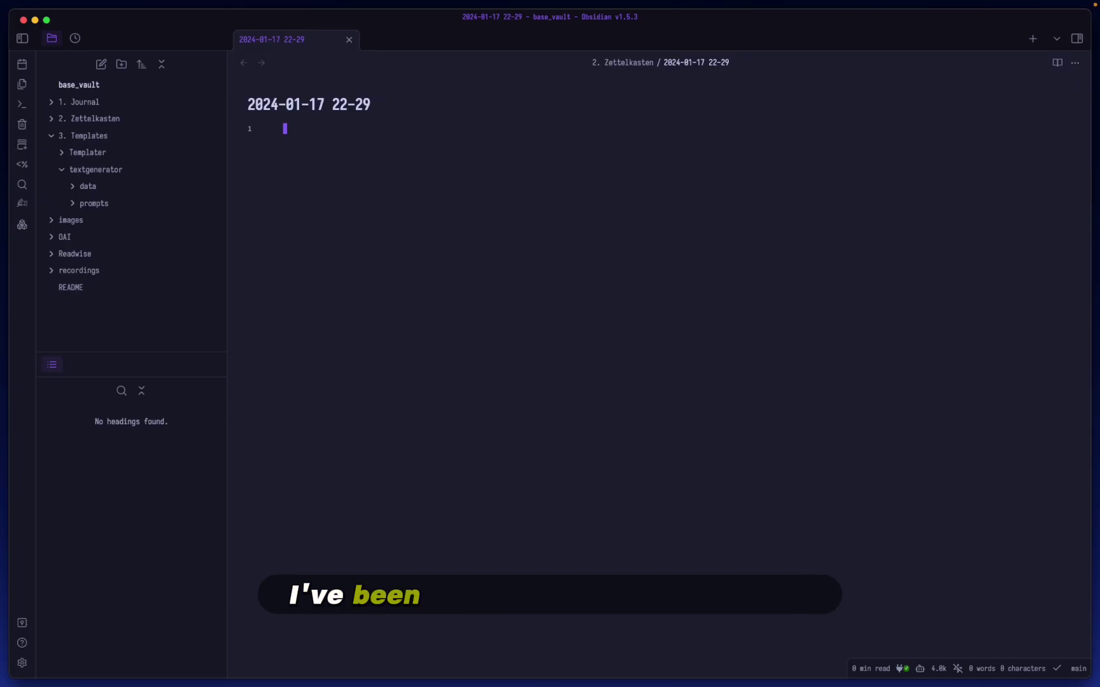
Search the command palette for 'git remote' to list Obsidian Git's remote commands.
{"action": "key", "text": "super+p"}
{"action": "type", "text": "git"}
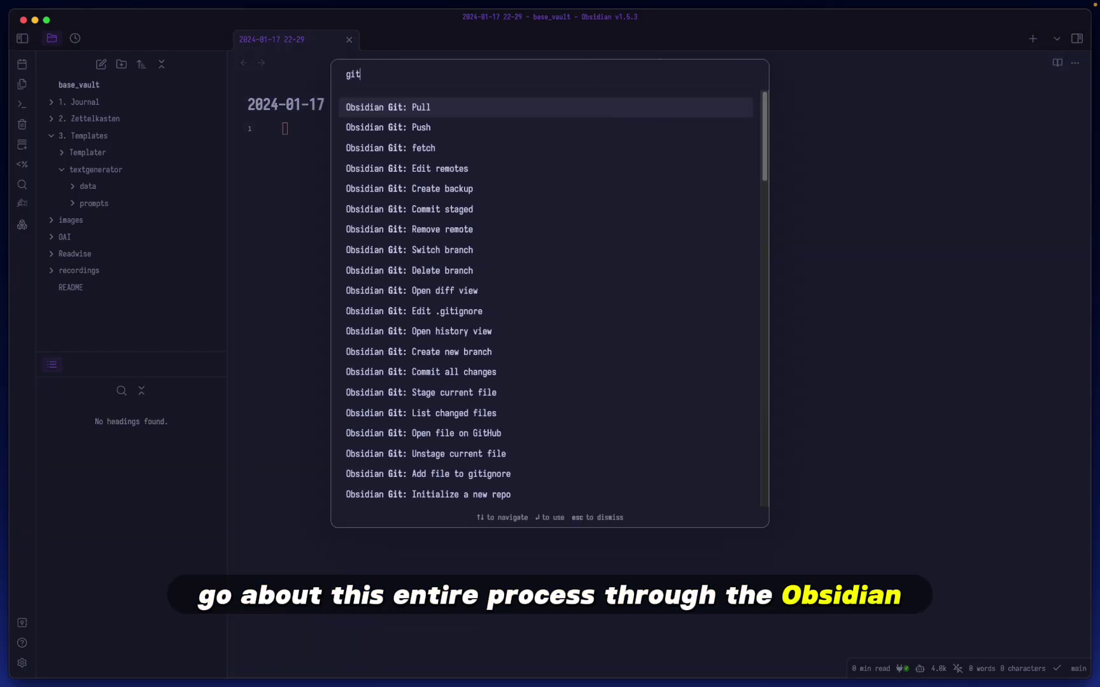
{"action": "type", "text": " rem"}
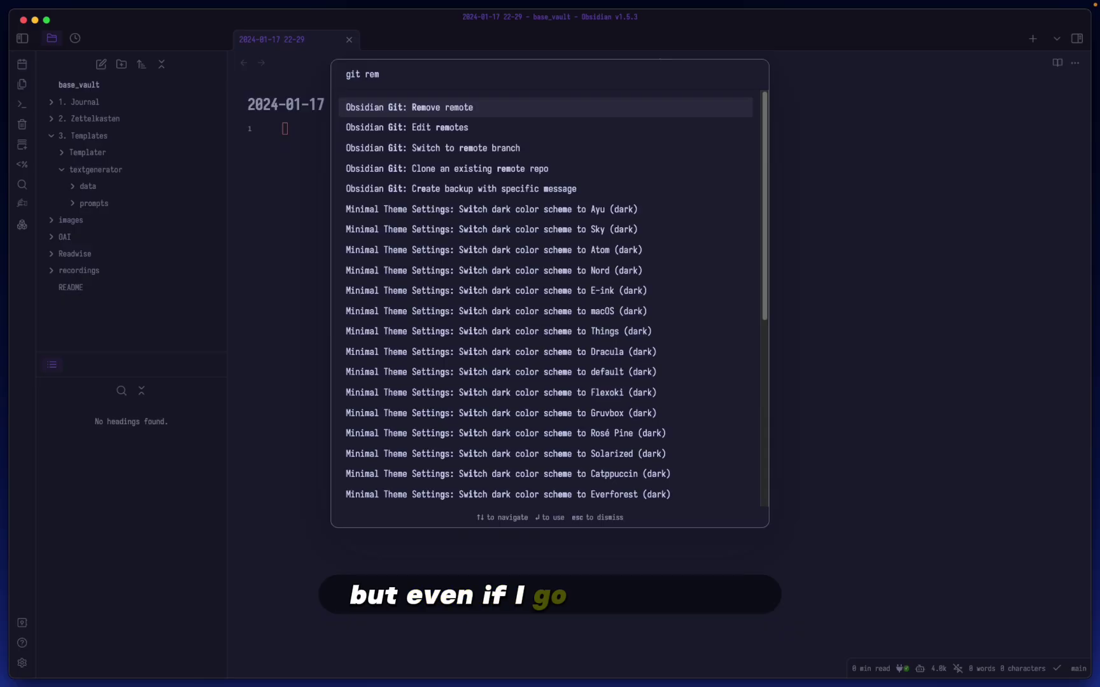
{"action": "type", "text": "ote"}
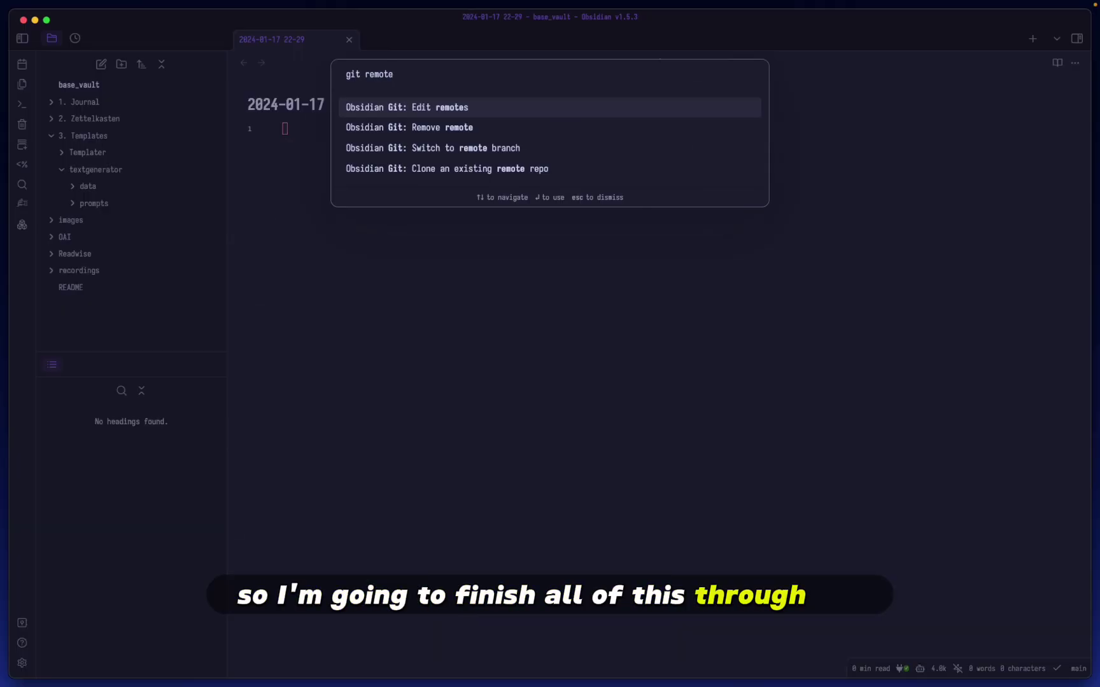
Paste and run the remote-add and push commands in Terminal, sending the vault to base_vault's main branch.
{"action": "type", "text": "git remote add origin https://github.com/SystemSculpt/base_vault.git"}
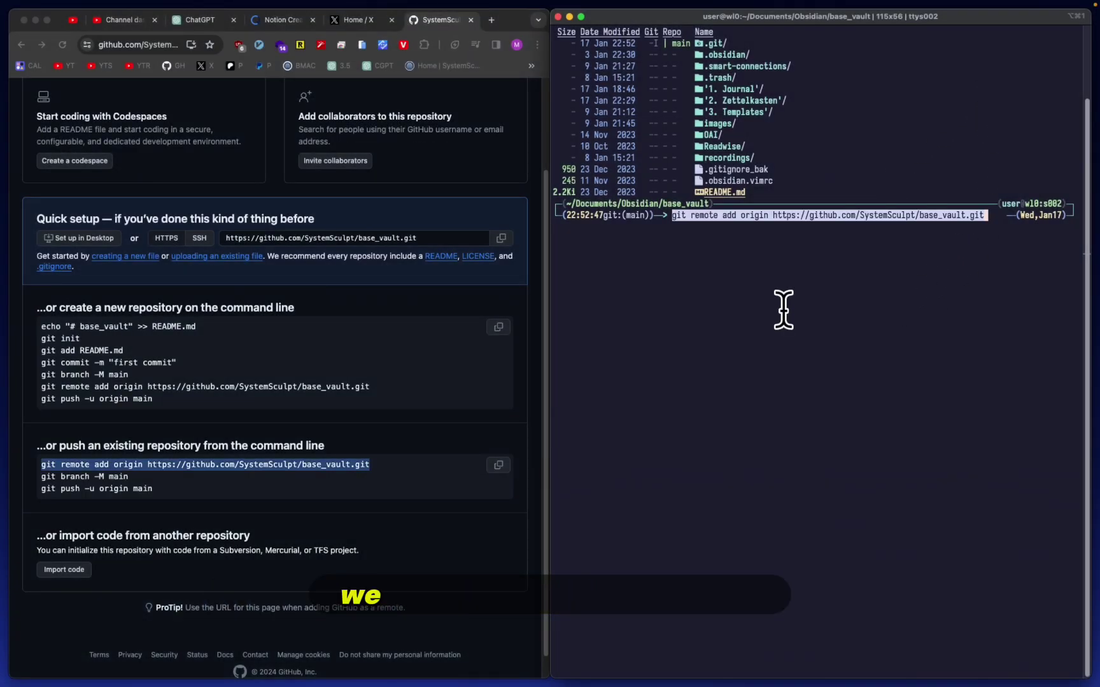
{"action": "key", "text": "Return"}
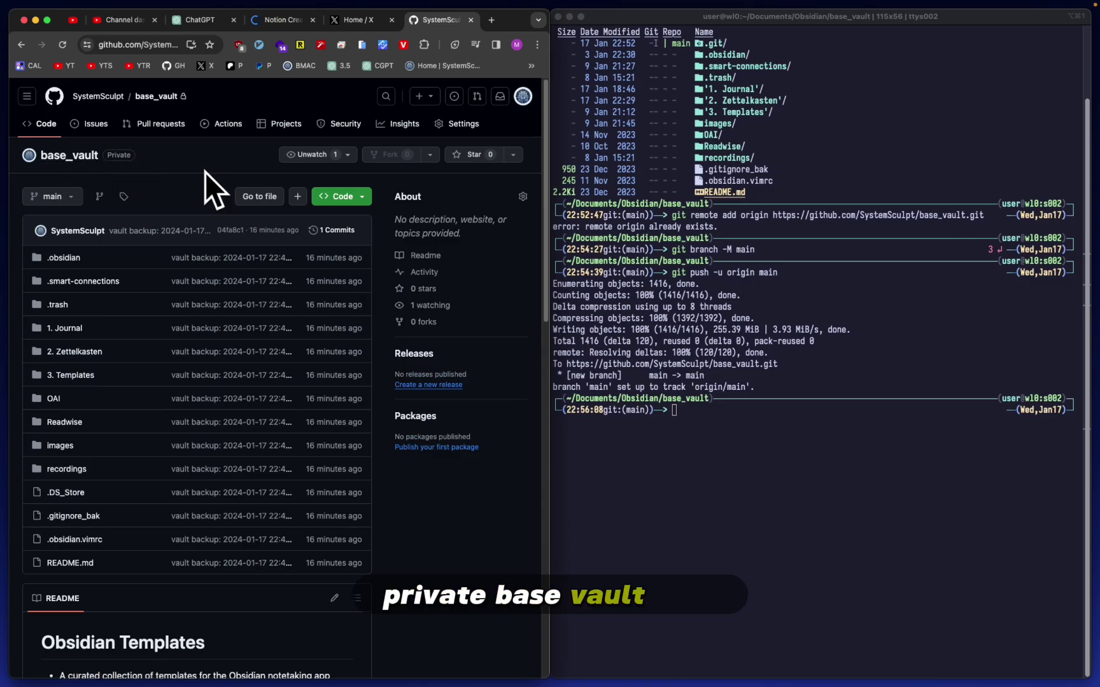
{"action": "scroll", "coordinate": [445, 515], "scroll_direction": "down", "scroll_amount": 15}
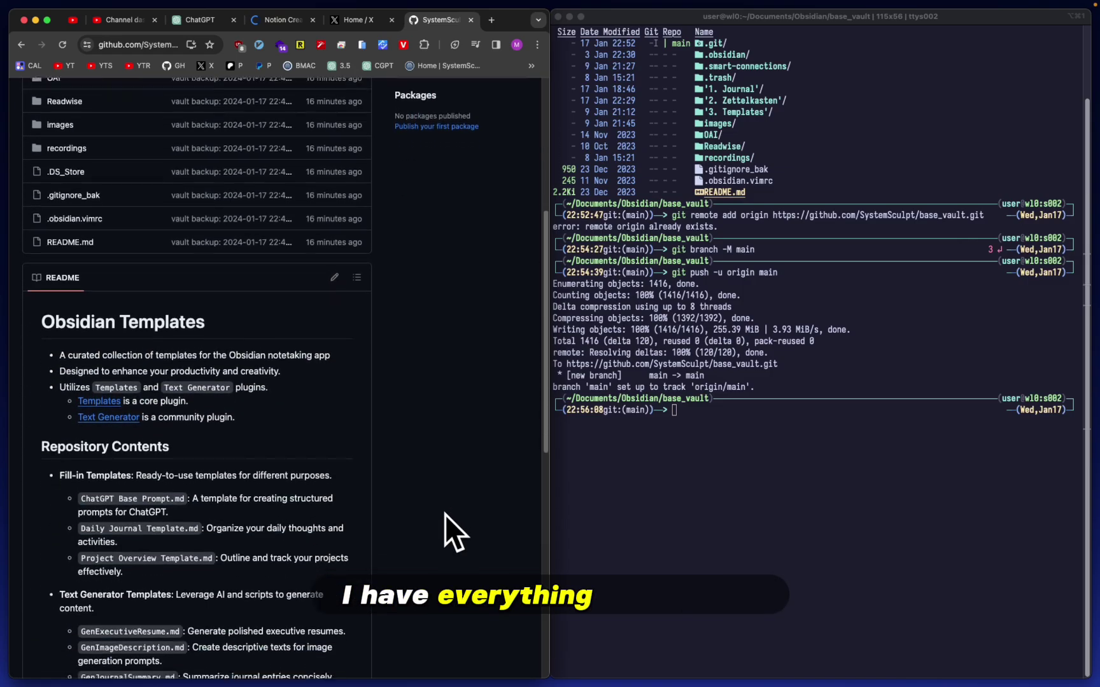
{"action": "scroll", "coordinate": [445, 515], "scroll_direction": "up", "scroll_amount": 15}
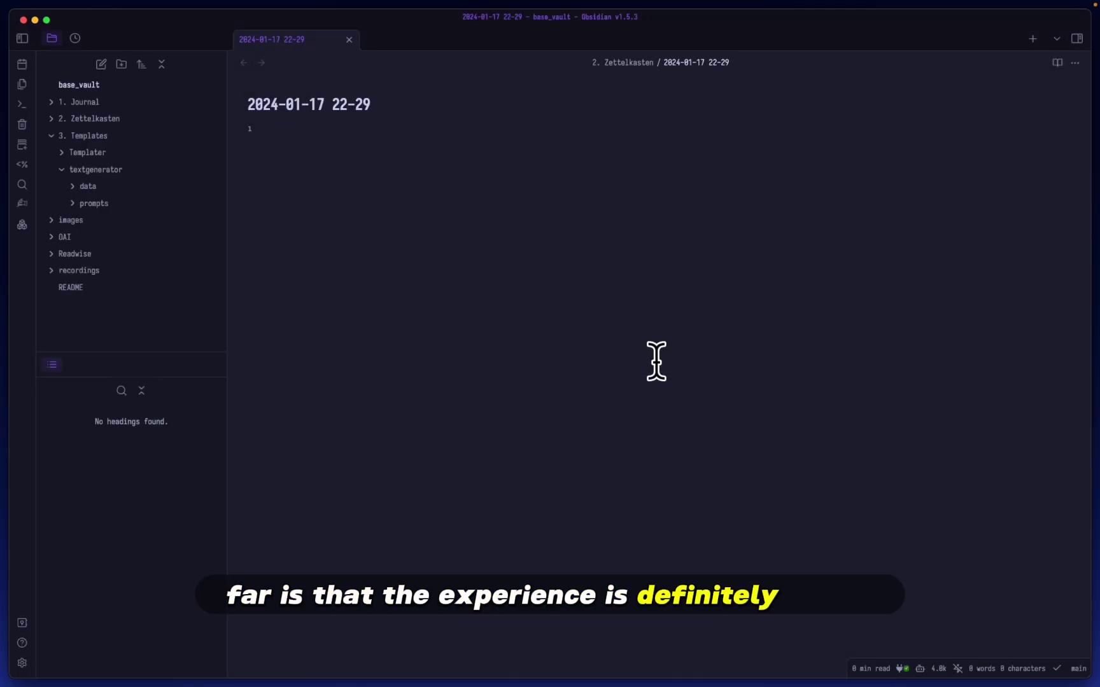
Open Settings with Cmd+, on the Obsidian Git backup options.
{"action": "key", "text": "super+comma"}
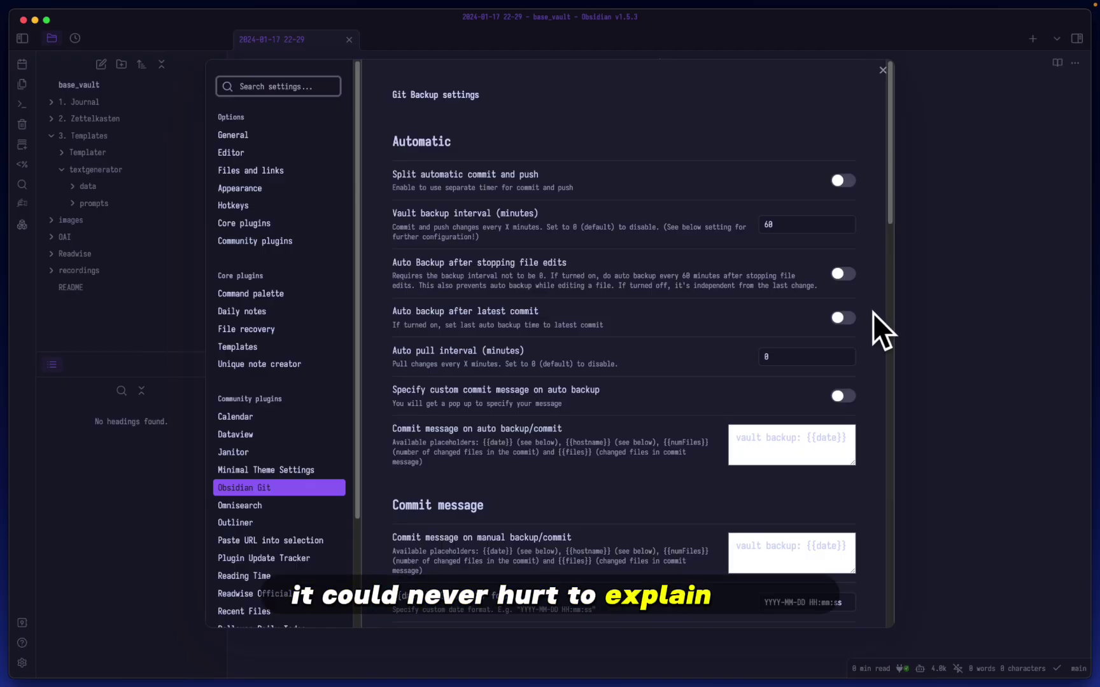
Set the vault backup interval to 1 minute, then reload GitHub to see the second commit.
{"action": "scroll", "coordinate": [873, 313], "scroll_direction": "down", "scroll_amount": 3}
{"action": "scroll", "coordinate": [873, 312], "scroll_direction": "up", "scroll_amount": 3}
{"action": "left_click", "coordinate": [760, 223]}
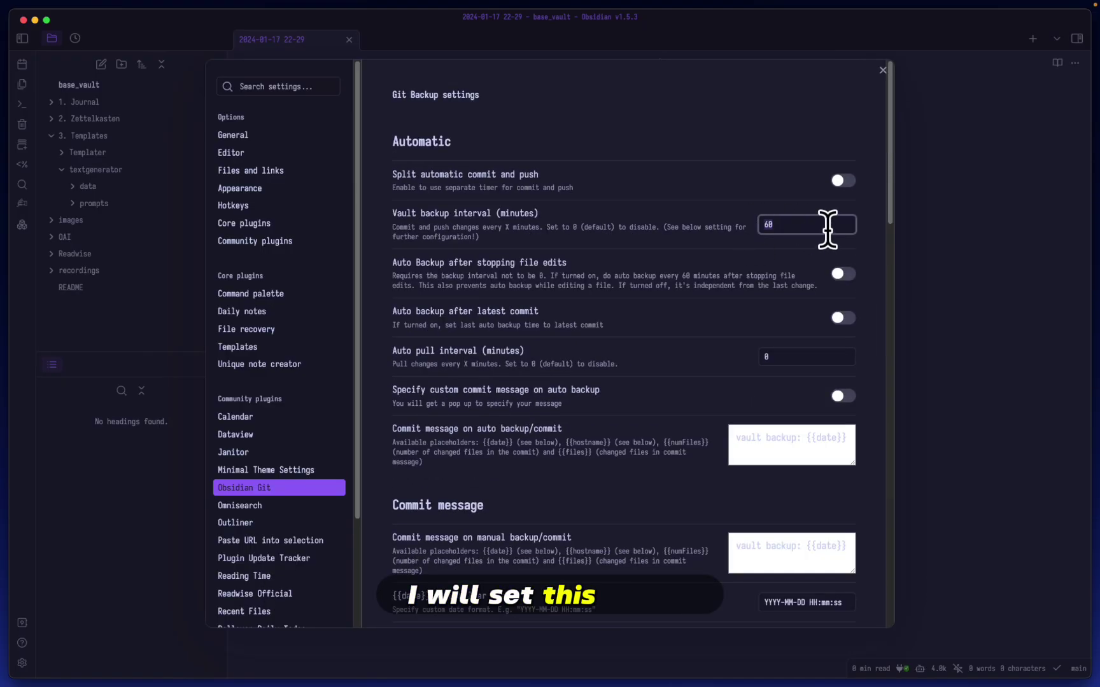
{"action": "type", "text": "1"}
{"action": "left_click", "coordinate": [869, 225]}
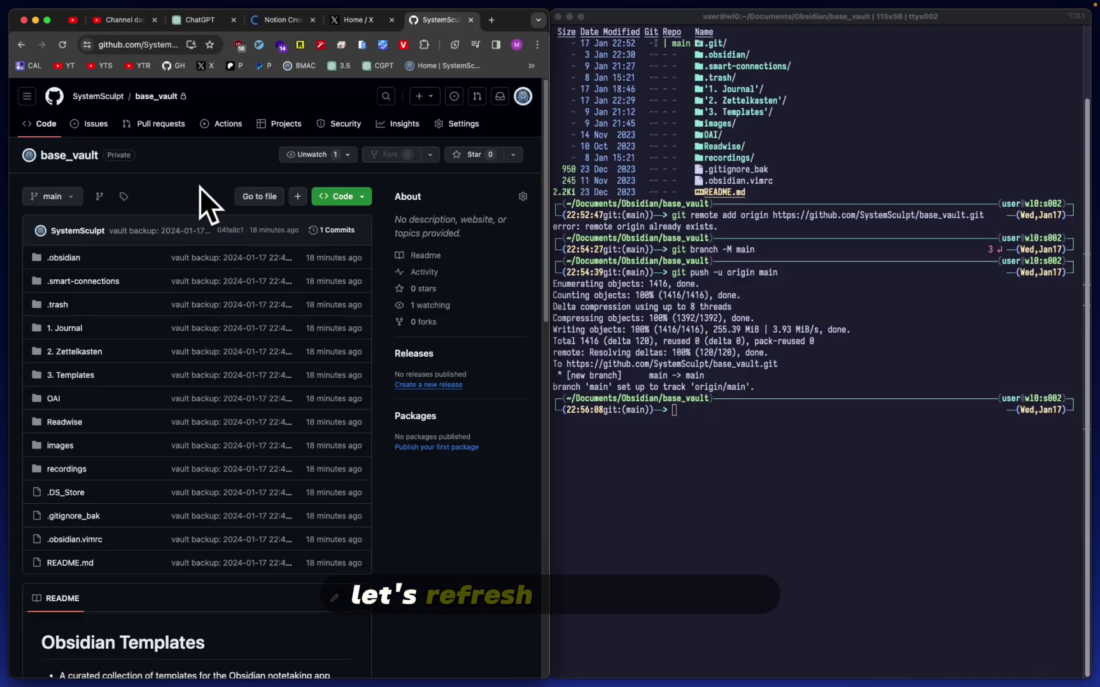
{"action": "key", "text": "super+r"}
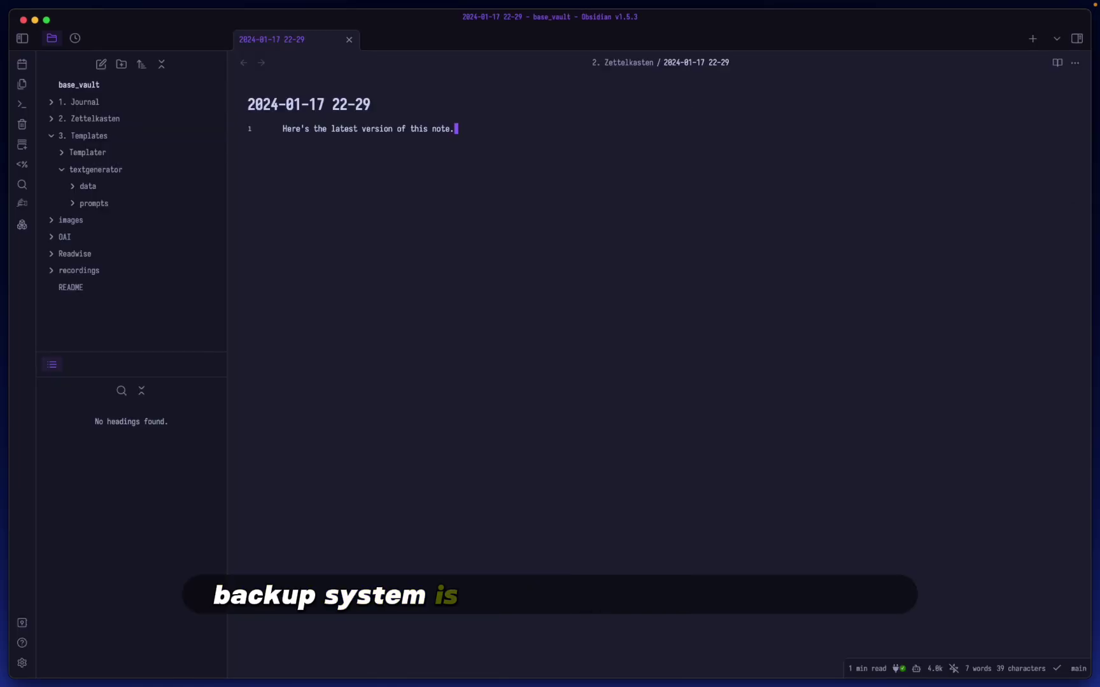
Back up the vault now, then reset the backup interval to 60 minutes and close settings.
{"action": "key", "text": "super+s"}
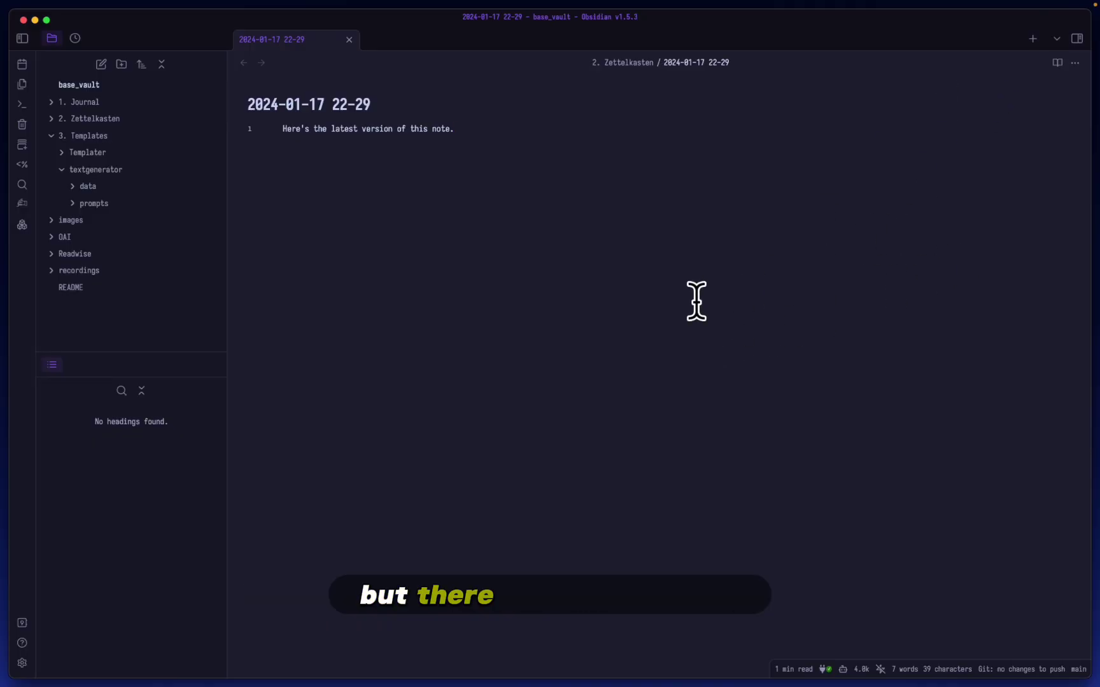
{"action": "key", "text": "super+comma"}
{"action": "left_click", "coordinate": [804, 224]}
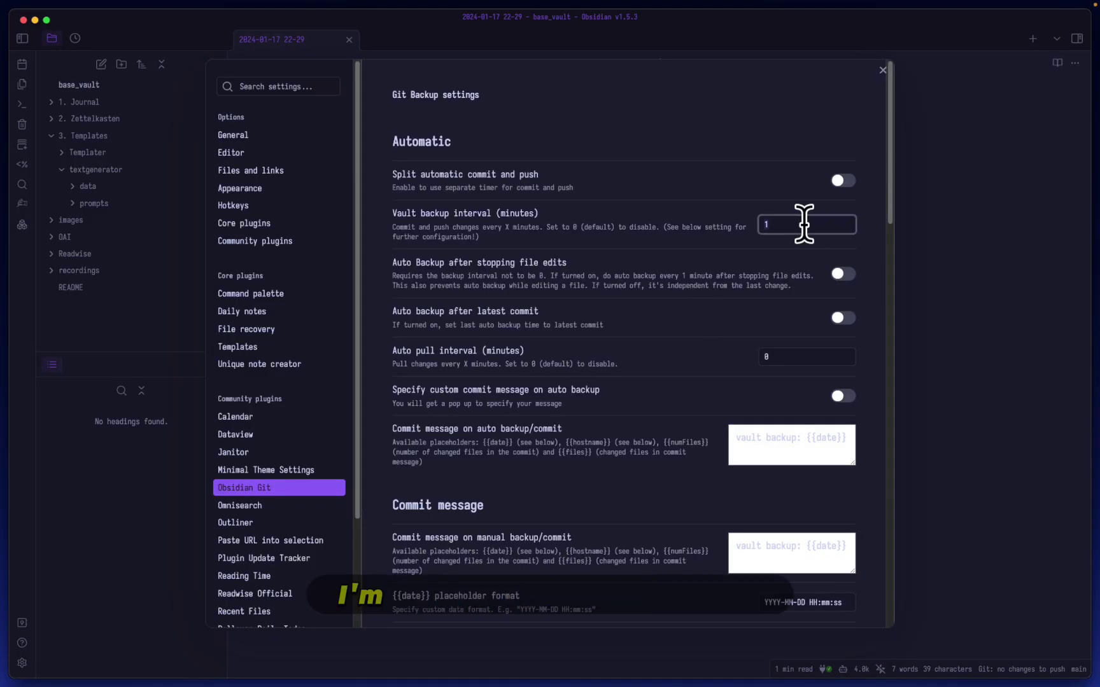
{"action": "key", "text": "BackSpace"}
{"action": "type", "text": "60"}
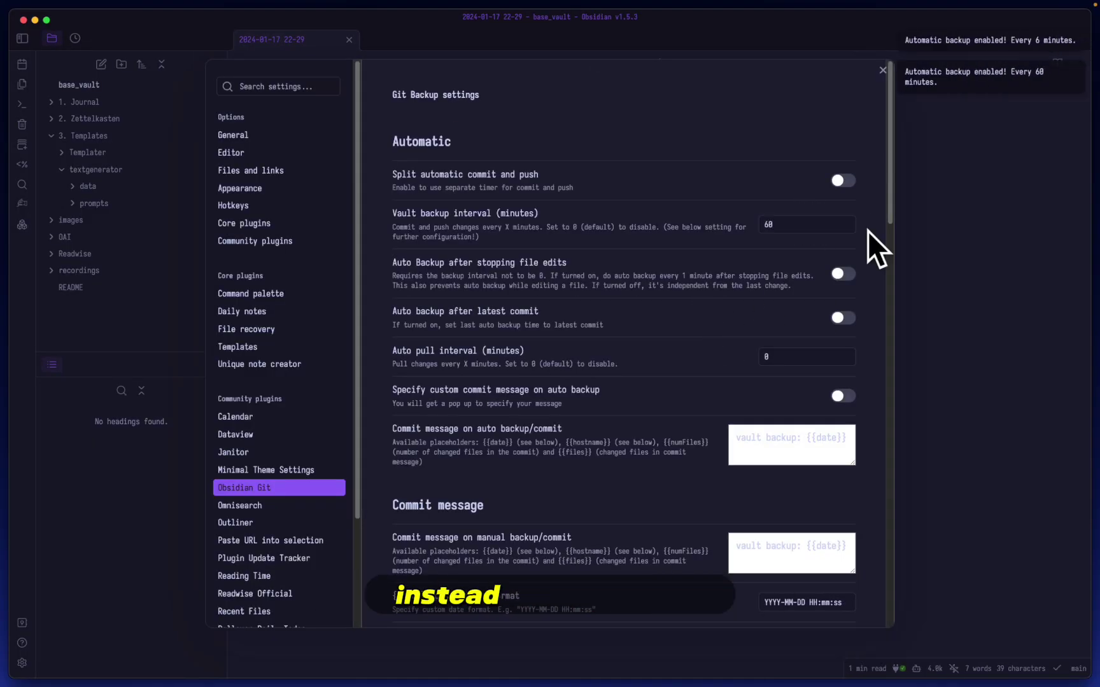
{"action": "key", "text": "Escape"}
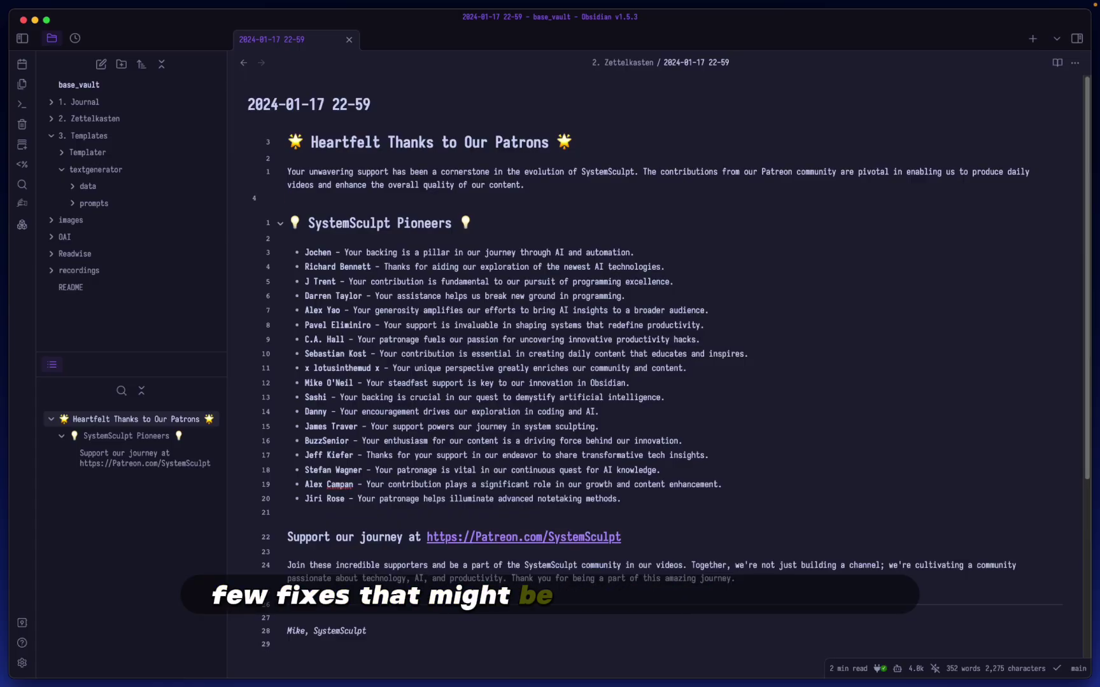
{"action": "left_click_drag", "start_coordinate": [290, 238], "coordinate": [781, 511]}
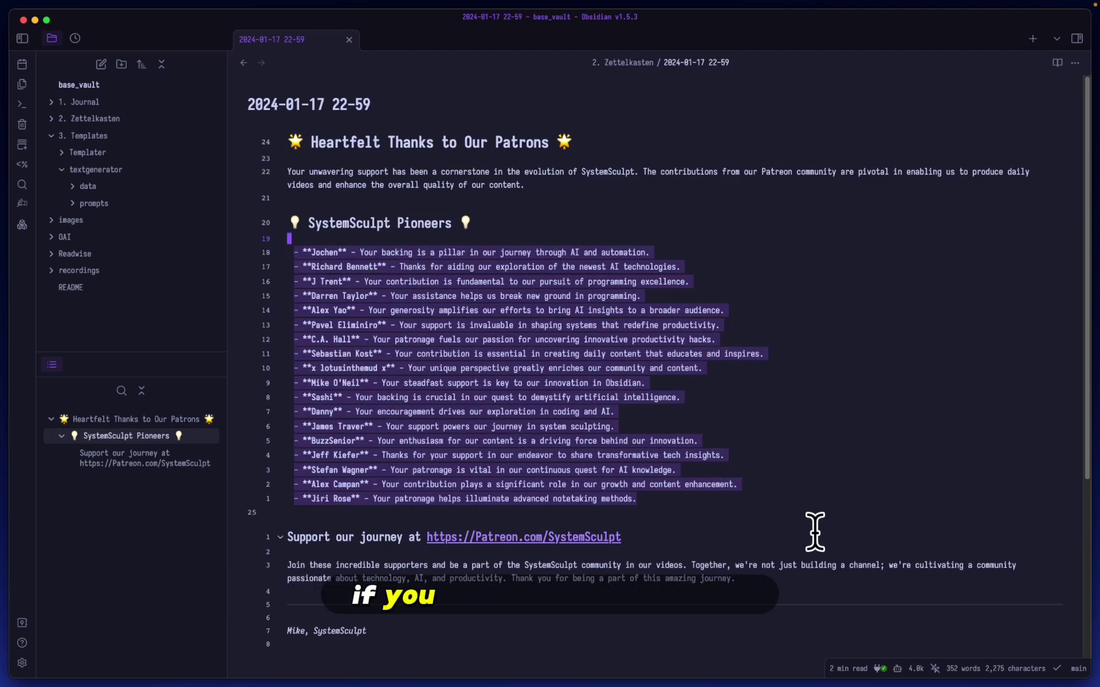
{"action": "left_click", "coordinate": [701, 540]}
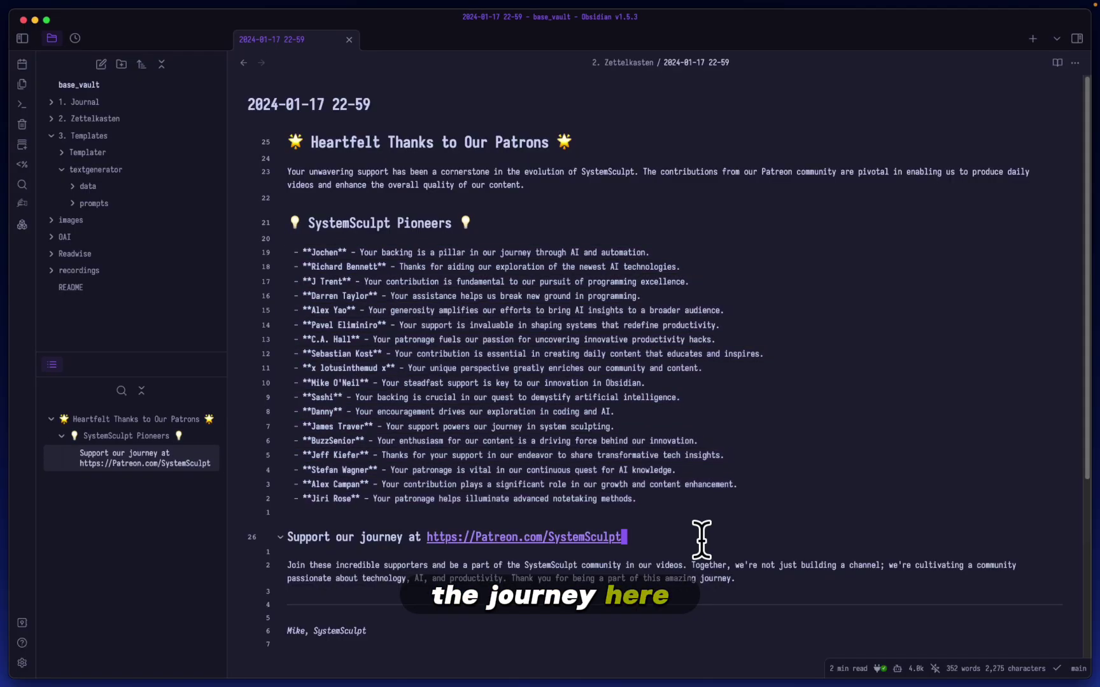
{"action": "left_click", "coordinate": [408, 541]}
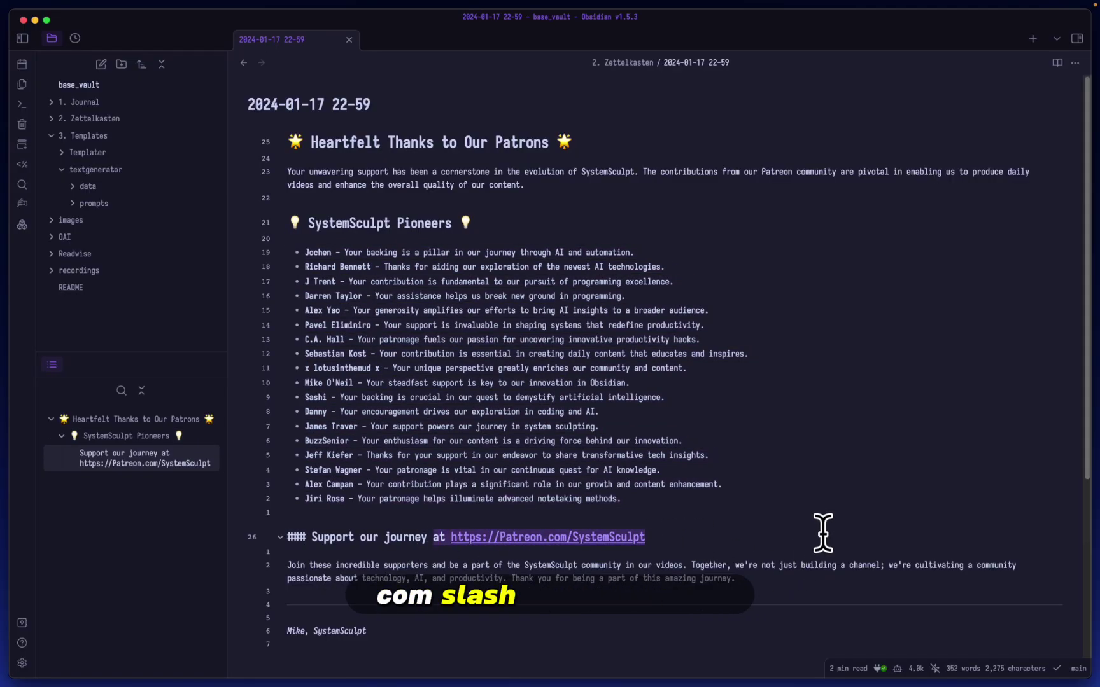